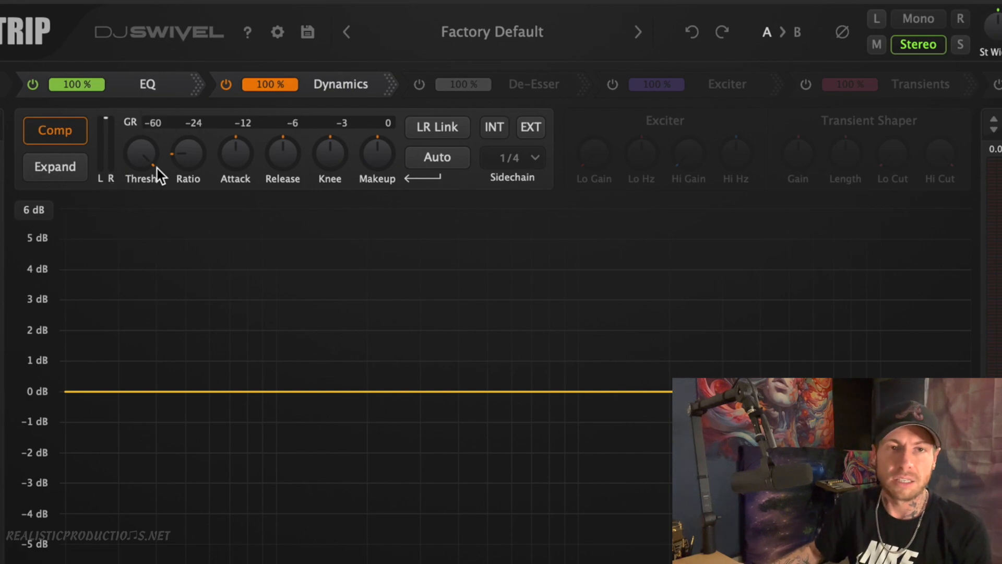
Enable the Exciter and De-Esser modules in the processing chain
{"action": "mouse_move", "coordinate": [343, 89]}
{"action": "left_mouse_down"}
{"action": "mouse_move", "coordinate": [257, 90]}
{"action": "mouse_move", "coordinate": [331, 94]}
{"action": "left_mouse_up"}
{"action": "left_click", "coordinate": [611, 86]}
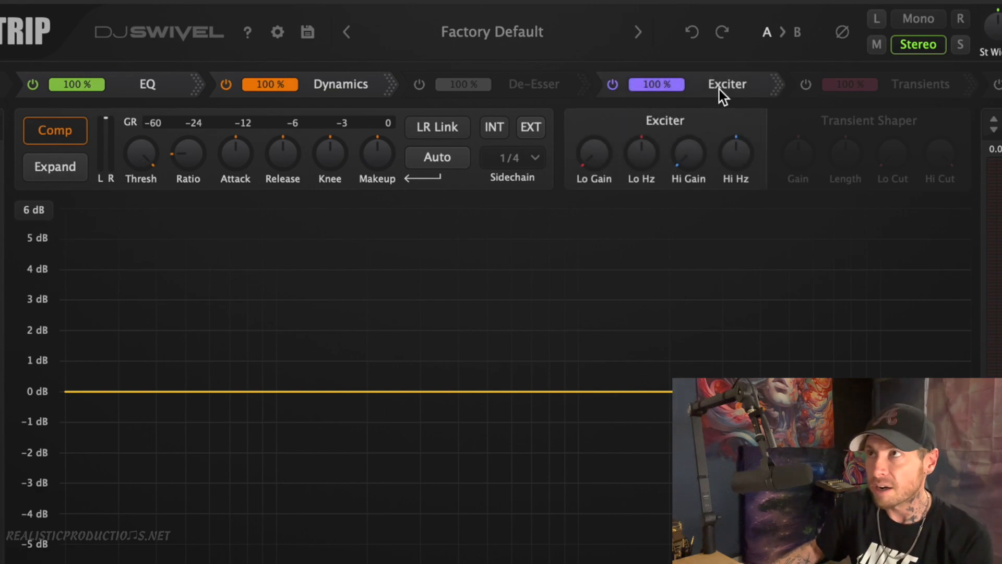
{"action": "left_click", "coordinate": [419, 85]}
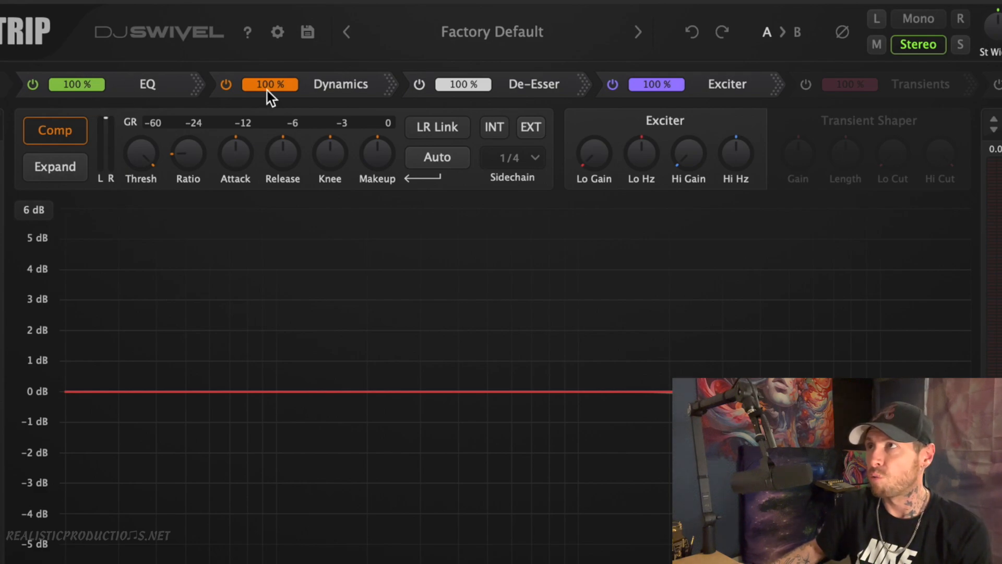
Reorder the processing chain so the modules run EQ, Dynamics, Exciter, De-Esser
{"action": "mouse_move", "coordinate": [128, 81]}
{"action": "left_mouse_down"}
{"action": "mouse_move", "coordinate": [325, 82]}
{"action": "mouse_move", "coordinate": [123, 86]}
{"action": "left_mouse_up"}
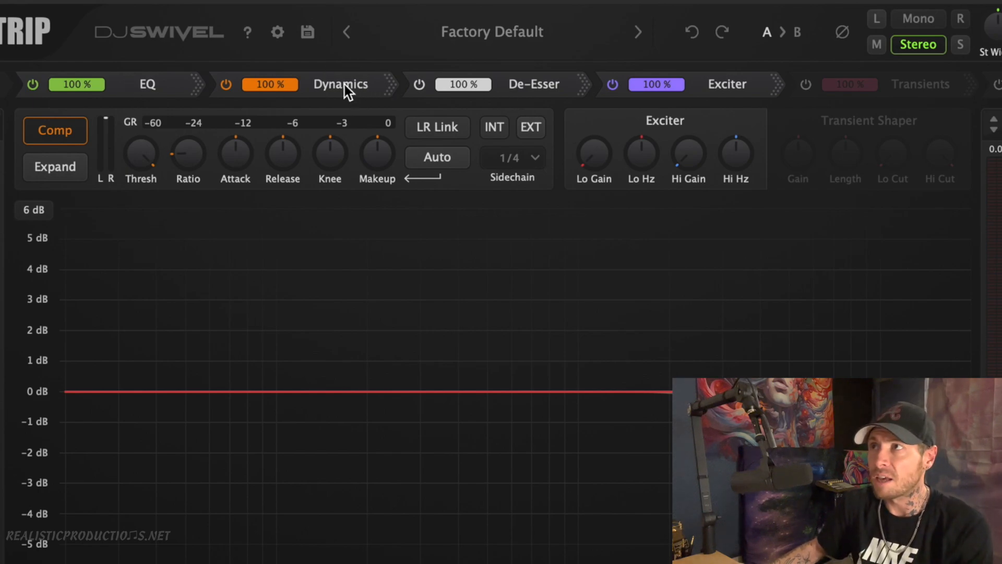
{"action": "left_click_drag", "start_coordinate": [526, 84], "coordinate": [351, 84]}
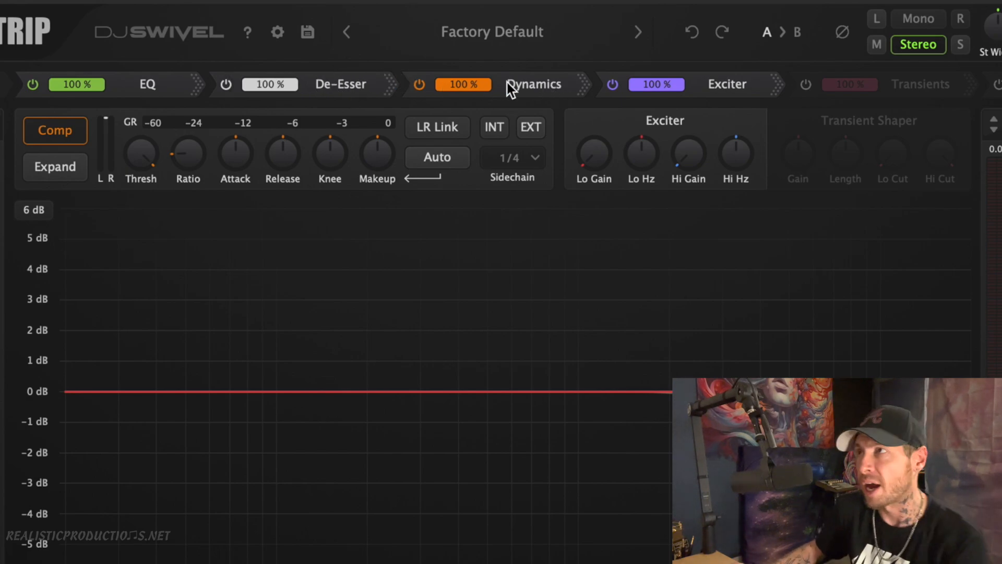
{"action": "left_click_drag", "start_coordinate": [711, 83], "coordinate": [608, 83]}
{"action": "left_click_drag", "start_coordinate": [329, 85], "coordinate": [687, 86]}
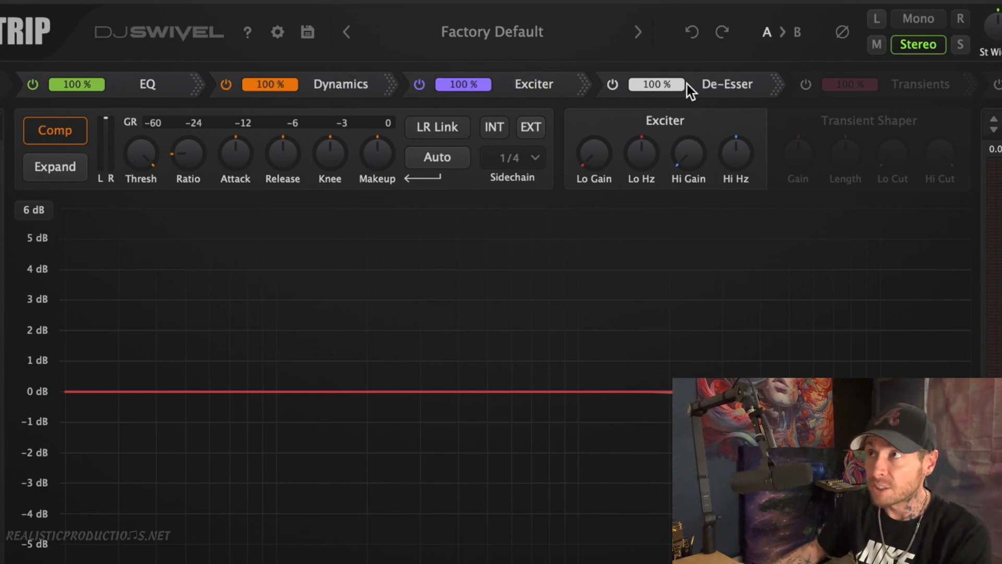
Bypass the Dynamics, Exciter and De-Esser modules one by one and re-enable them
{"action": "left_click", "coordinate": [227, 84]}
{"action": "left_click", "coordinate": [419, 85]}
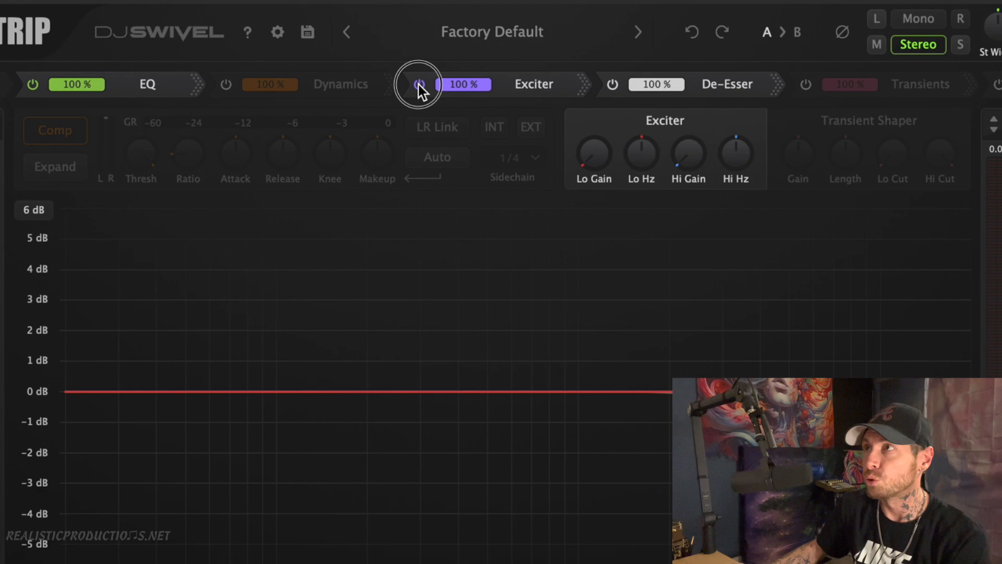
{"action": "left_click", "coordinate": [614, 84]}
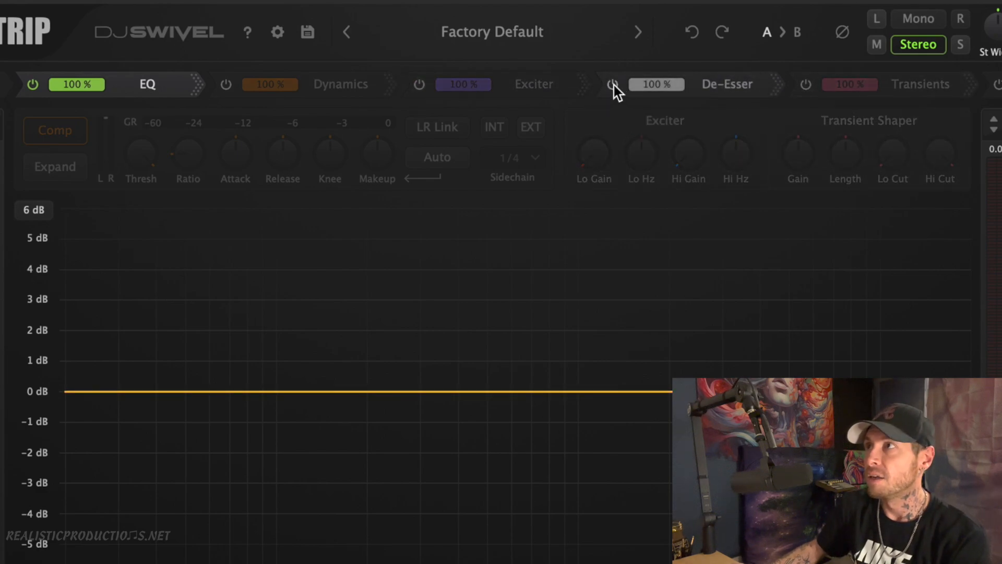
{"action": "left_click", "coordinate": [419, 85]}
{"action": "left_click", "coordinate": [225, 85]}
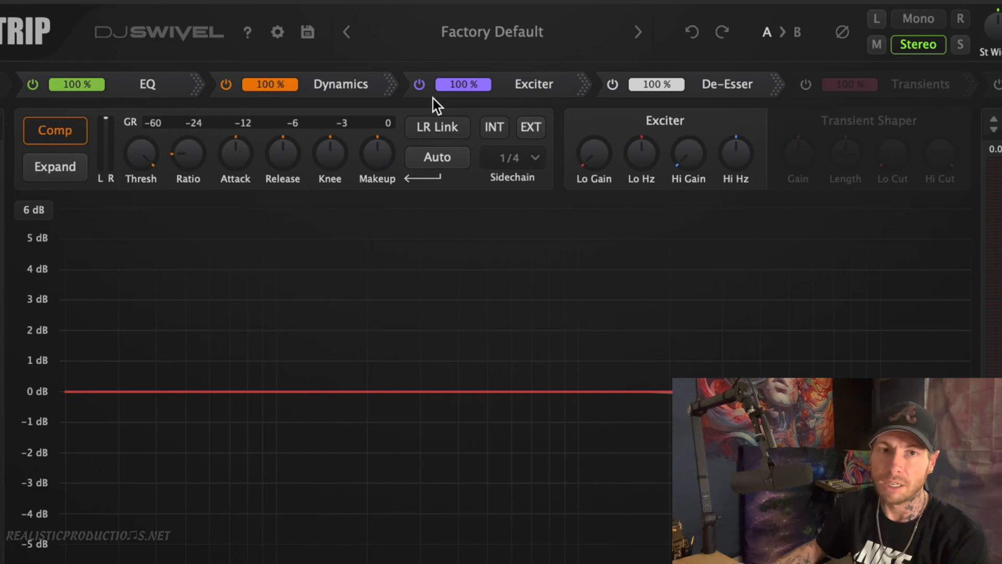
{"action": "left_click_drag", "start_coordinate": [277, 86], "coordinate": [329, 42]}
{"action": "left_click", "coordinate": [536, 87]}
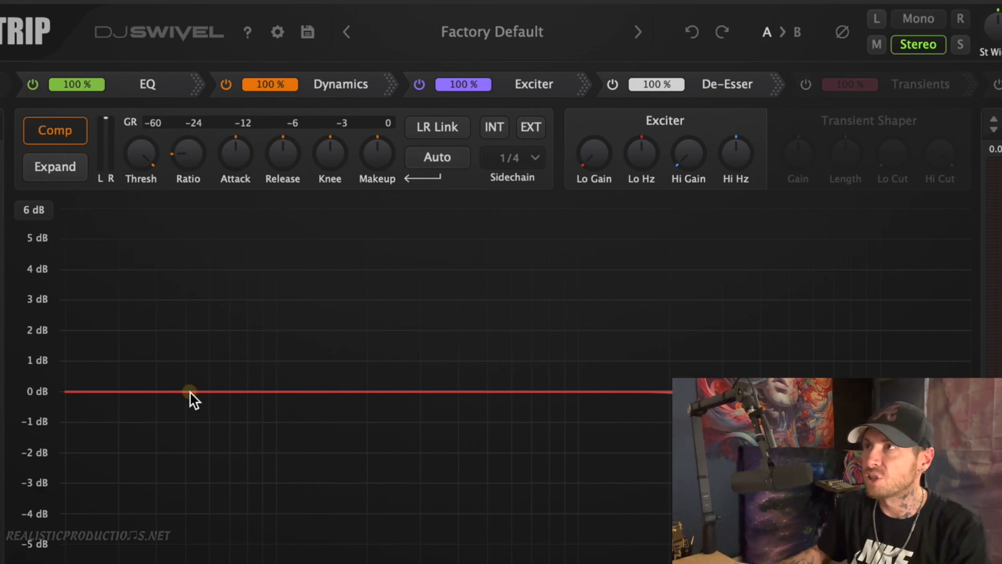
Try an EQ band at the extreme low end with a gain slightly below +1 dB and undo it
{"action": "left_click_drag", "start_coordinate": [207, 389], "coordinate": [26, 352]}
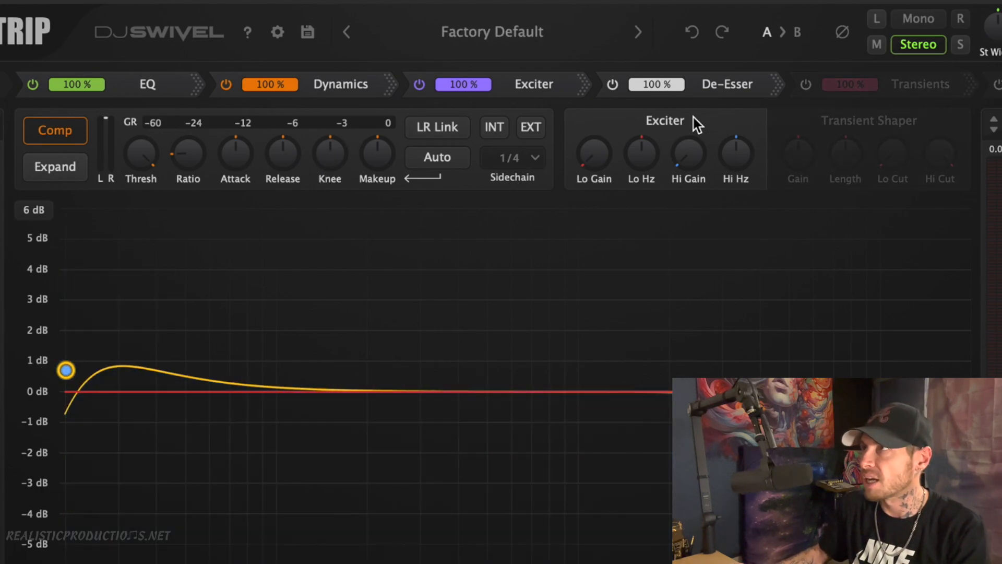
{"action": "left_click", "coordinate": [697, 29]}
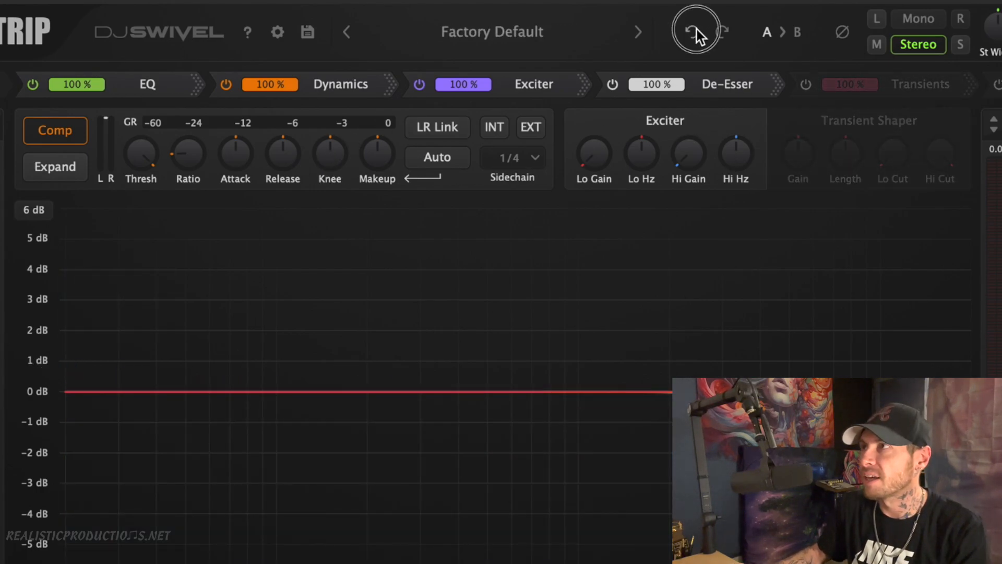
{"action": "left_click", "coordinate": [697, 29]}
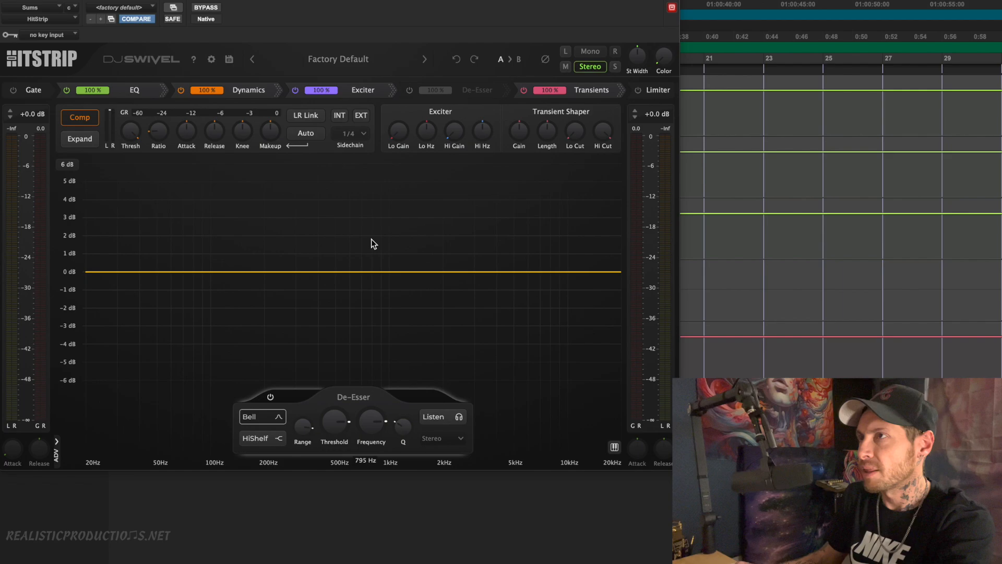
Show the EQ controls and add three narrow bell cuts of about 0.6 to 1 dB near 413 Hz, 1 kHz and 1.8 kHz
{"action": "left_click", "coordinate": [124, 93]}
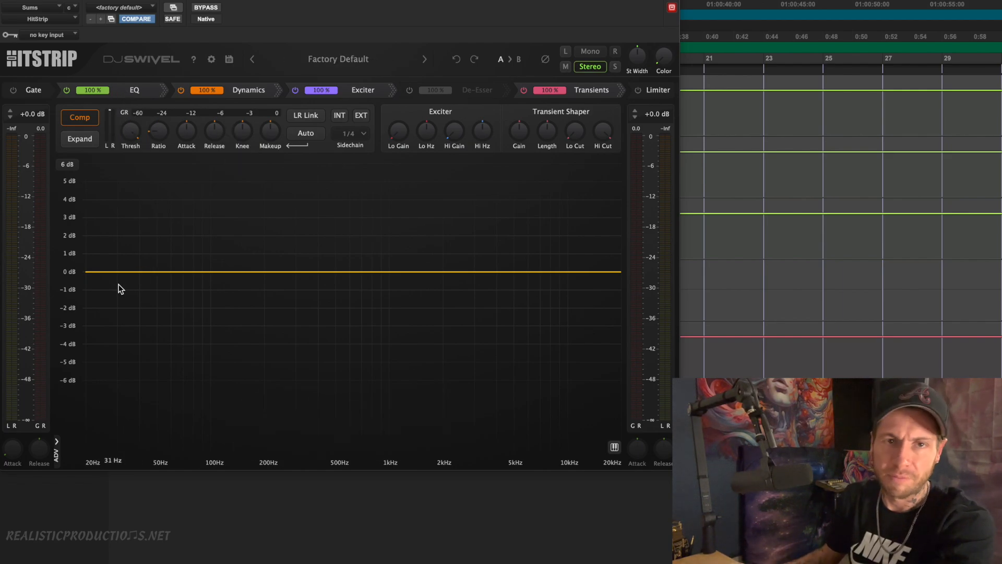
{"action": "left_click", "coordinate": [86, 271]}
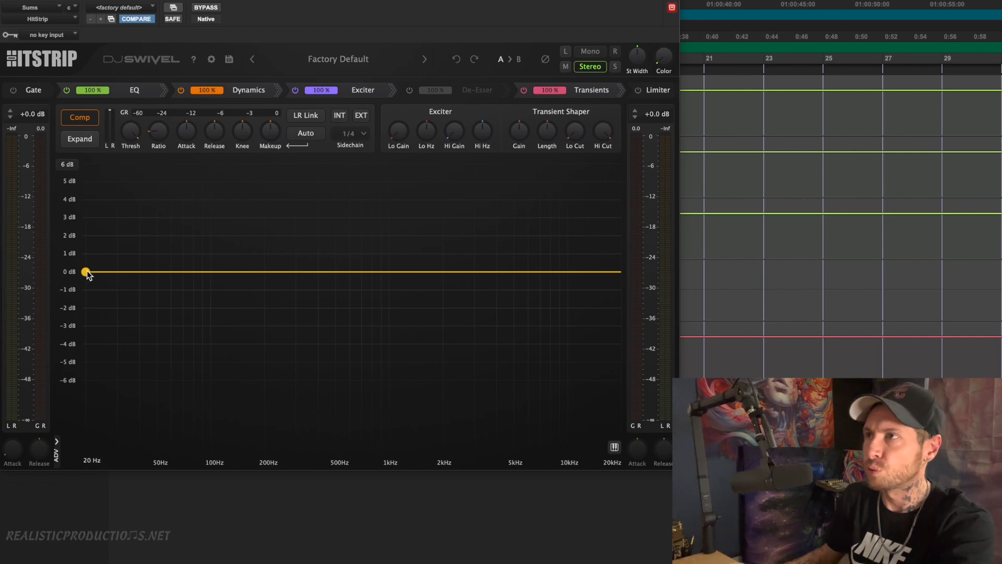
{"action": "left_click_drag", "start_coordinate": [262, 262], "coordinate": [435, 288]}
{"action": "scroll", "coordinate": [271, 224], "scroll_direction": "up", "scroll_amount": 5}
{"action": "left_click_drag", "start_coordinate": [369, 270], "coordinate": [390, 290]}
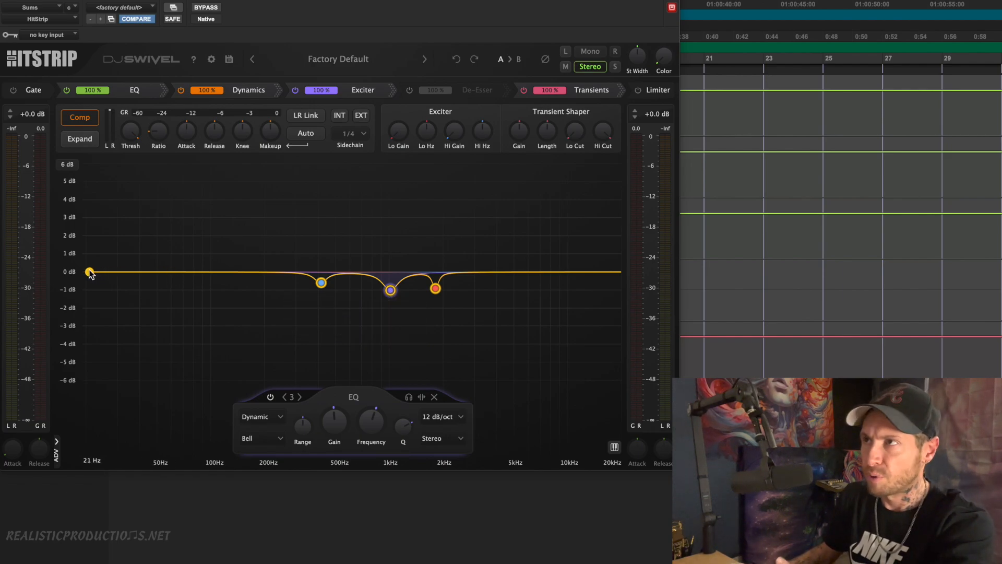
Try a high-pass band at 20 Hz and a low-pass band at about 14.1 kHz, undoing each one
{"action": "mouse_move", "coordinate": [90, 273]}
{"action": "left_mouse_down"}
{"action": "mouse_move", "coordinate": [209, 264]}
{"action": "mouse_move", "coordinate": [74, 271]}
{"action": "left_mouse_up"}
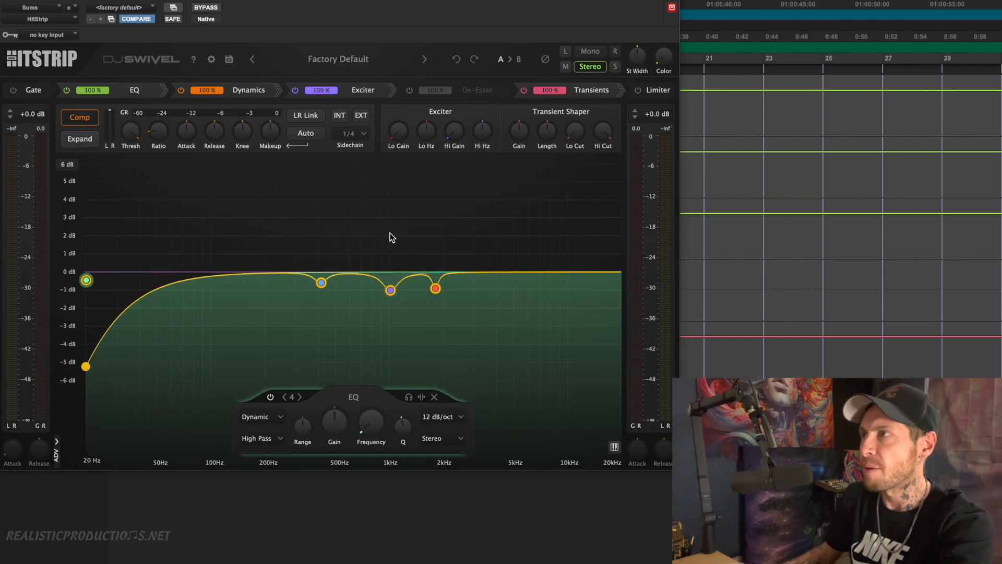
{"action": "left_click", "coordinate": [457, 59]}
{"action": "left_click", "coordinate": [618, 272]}
{"action": "left_click_drag", "start_coordinate": [618, 272], "coordinate": [512, 277]}
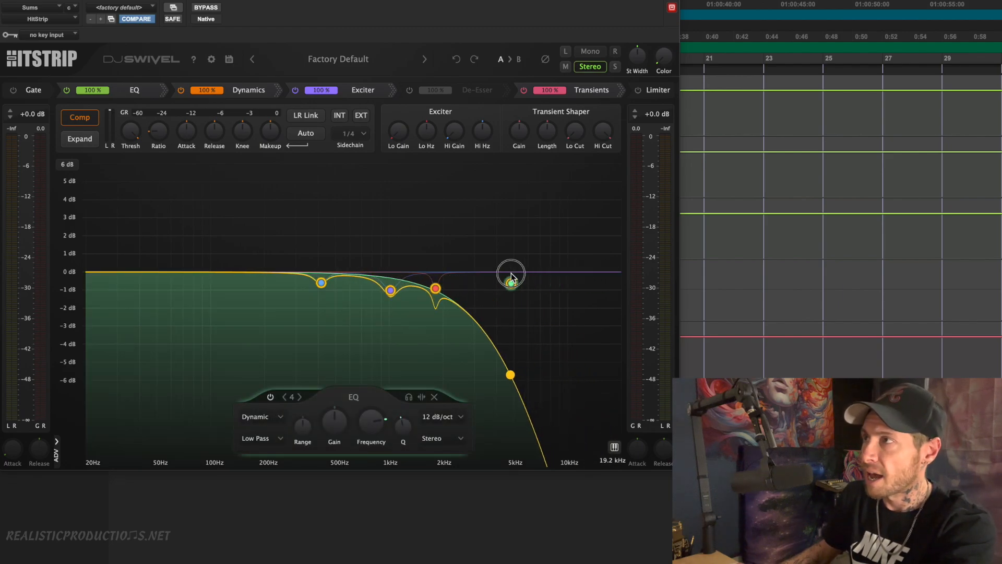
{"action": "left_click", "coordinate": [458, 61]}
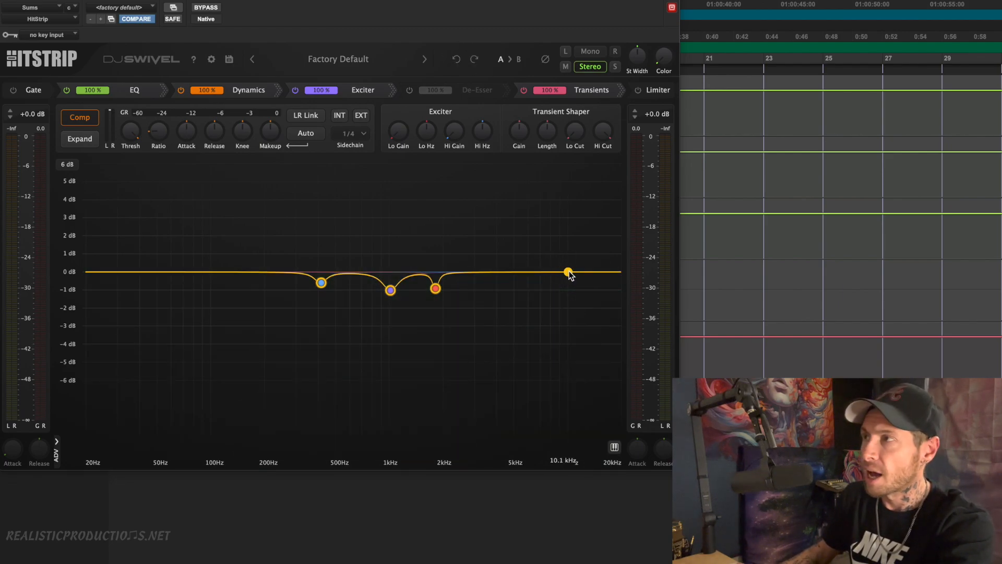
Add a high shelf at 9.2 kHz with 0.0 dB gain and a slight low-shelf cut just below 50 Hz
{"action": "mouse_move", "coordinate": [568, 271]}
{"action": "left_mouse_down"}
{"action": "mouse_move", "coordinate": [542, 287]}
{"action": "mouse_move", "coordinate": [562, 268]}
{"action": "left_mouse_up"}
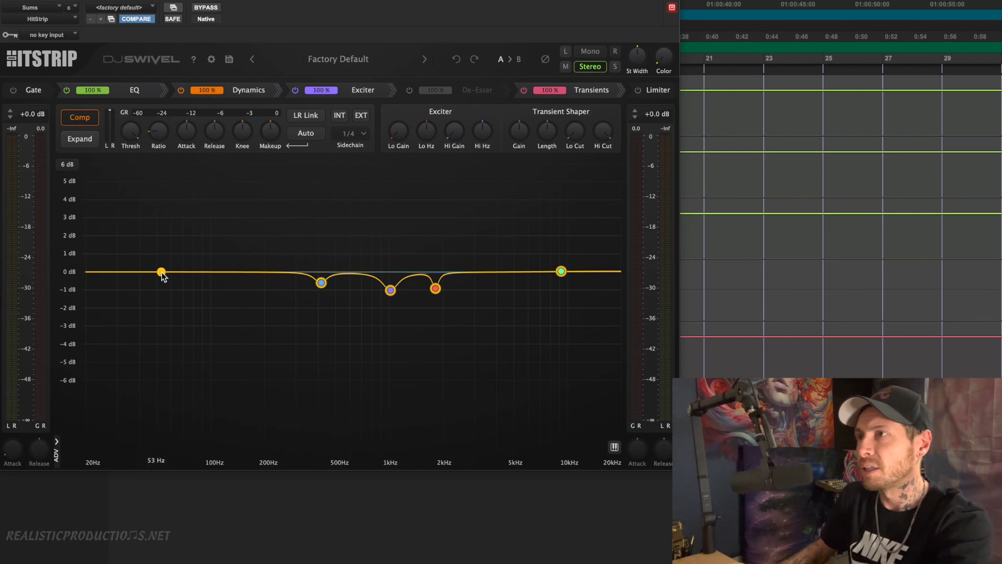
{"action": "mouse_move", "coordinate": [167, 276]}
{"action": "left_mouse_down"}
{"action": "mouse_move", "coordinate": [198, 287]}
{"action": "mouse_move", "coordinate": [153, 284]}
{"action": "left_mouse_up"}
Move the bell band near 413 Hz to 416.6 Hz at -0.8 dB, try Transient mode, and set the band to Tonal
{"action": "left_click", "coordinate": [321, 282]}
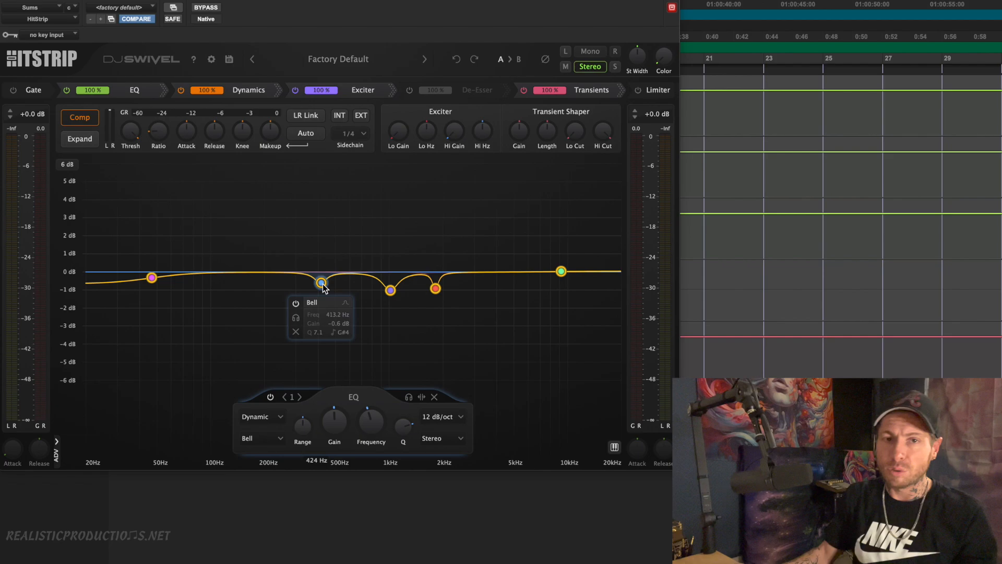
{"action": "mouse_move", "coordinate": [321, 283]}
{"action": "left_mouse_down"}
{"action": "mouse_move", "coordinate": [320, 217]}
{"action": "mouse_move", "coordinate": [329, 268]}
{"action": "mouse_move", "coordinate": [330, 218]}
{"action": "mouse_move", "coordinate": [321, 281]}
{"action": "mouse_move", "coordinate": [332, 288]}
{"action": "mouse_move", "coordinate": [323, 290]}
{"action": "left_mouse_up"}
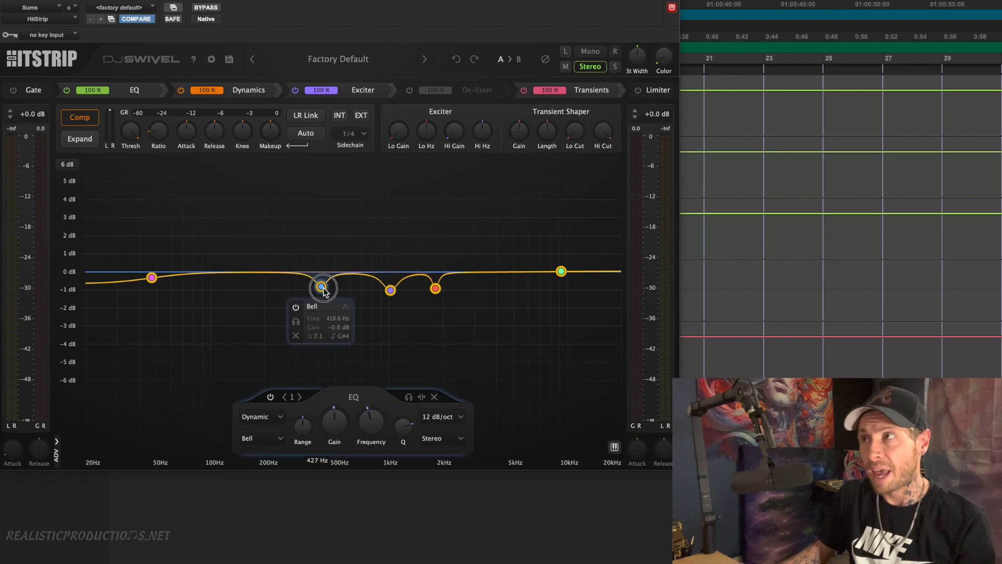
{"action": "left_click", "coordinate": [260, 417]}
{"action": "left_click", "coordinate": [269, 360]}
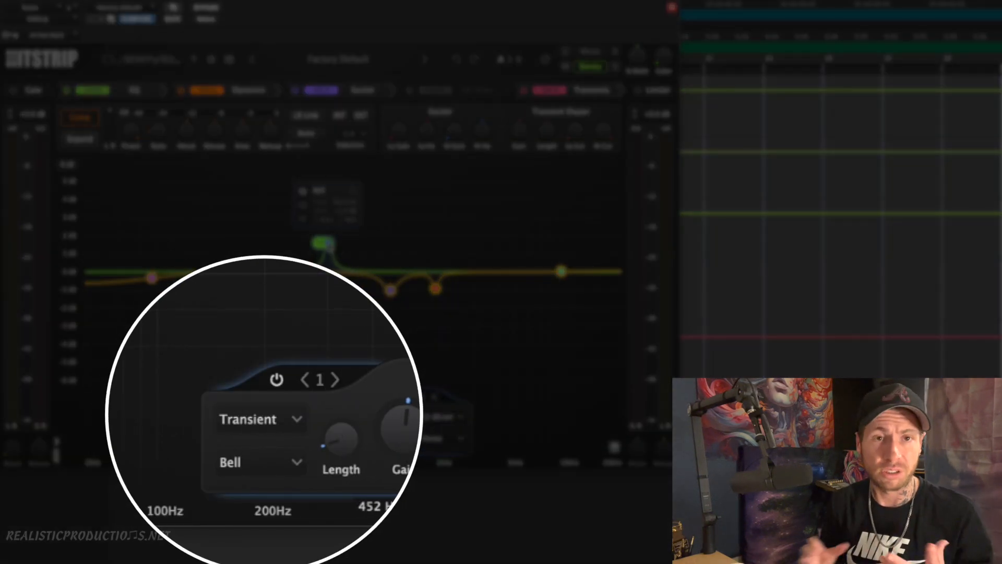
{"action": "left_click", "coordinate": [259, 423]}
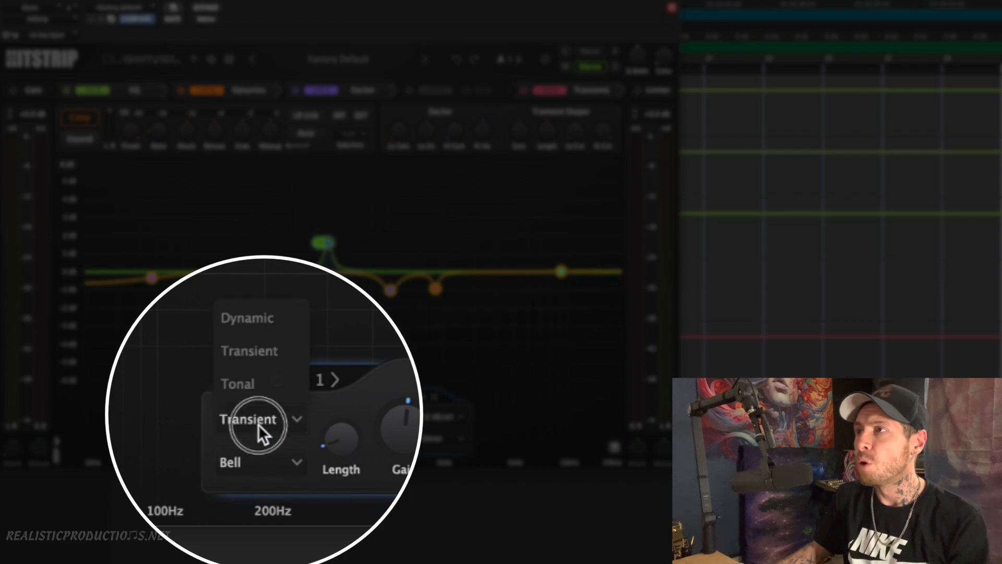
{"action": "left_click", "coordinate": [246, 386]}
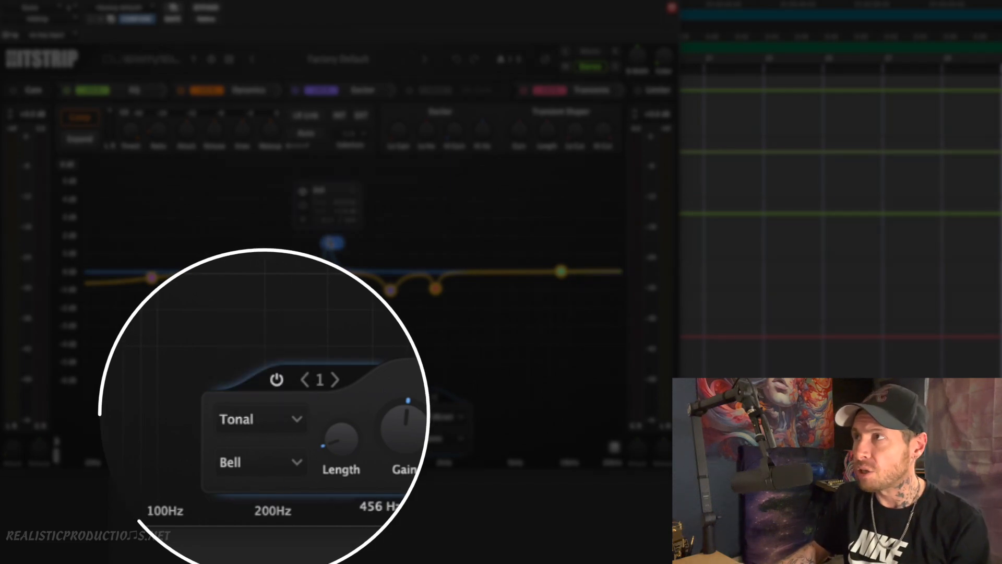
Set the Tonal bell band's Q to 4.3 and move it to about 3 kHz, slightly below 0 dB
{"action": "scroll", "coordinate": [329, 243], "scroll_direction": "down", "scroll_amount": 2}
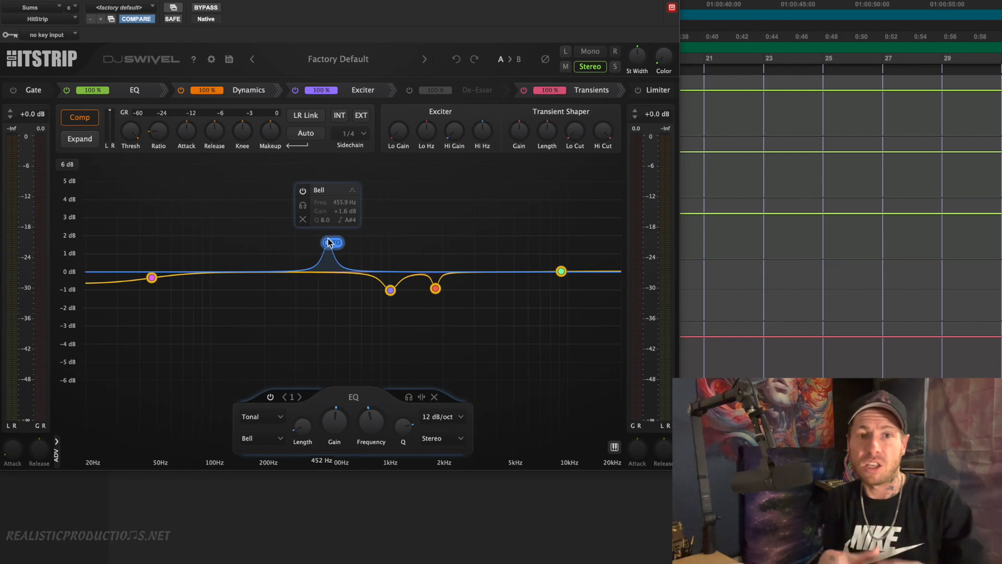
{"action": "scroll", "coordinate": [329, 243], "scroll_direction": "down", "scroll_amount": 5}
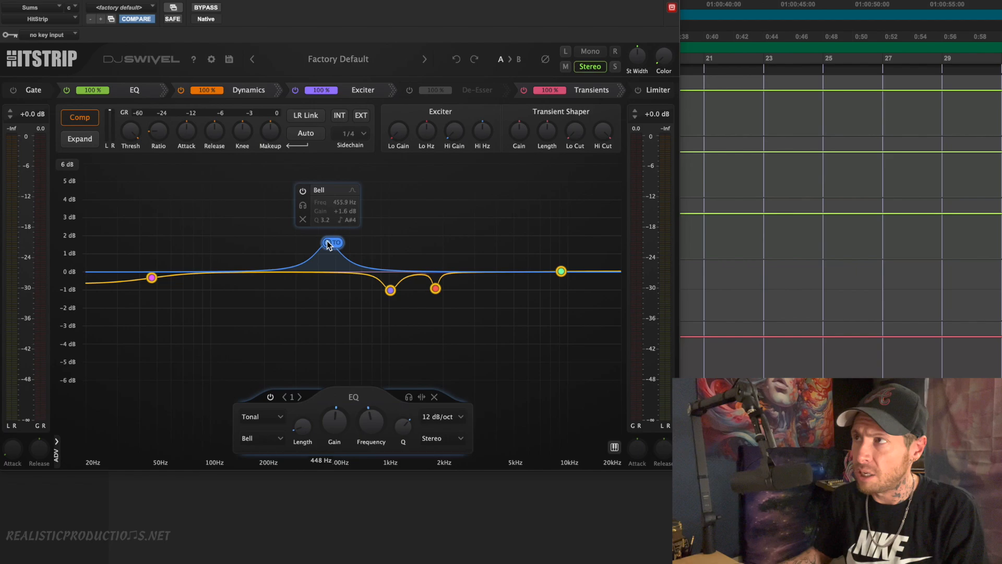
{"action": "scroll", "coordinate": [329, 243], "scroll_direction": "up", "scroll_amount": 2}
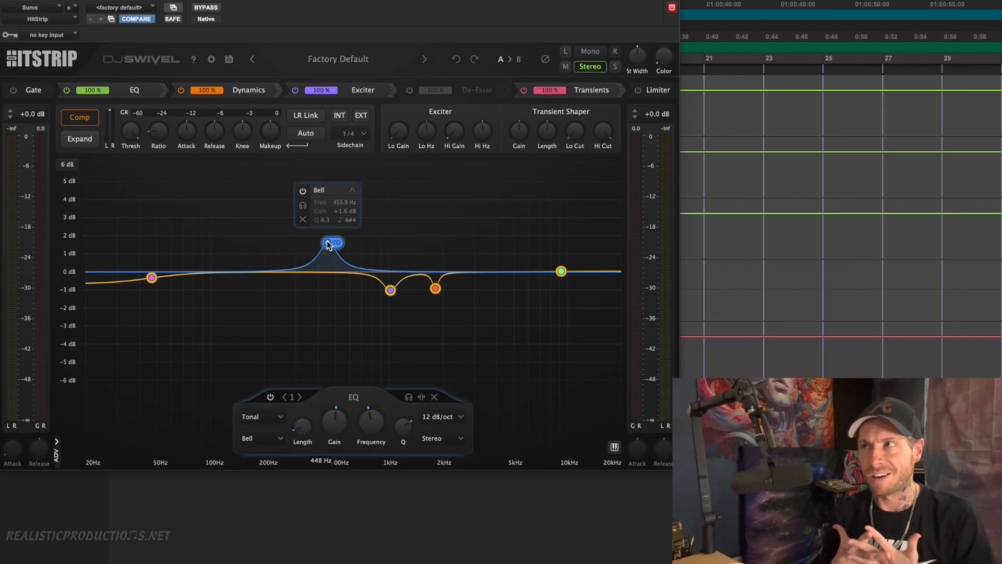
{"action": "mouse_move", "coordinate": [329, 245]}
{"action": "left_mouse_down"}
{"action": "mouse_move", "coordinate": [379, 256]}
{"action": "mouse_move", "coordinate": [396, 276]}
{"action": "mouse_move", "coordinate": [477, 256]}
{"action": "mouse_move", "coordinate": [505, 268]}
{"action": "mouse_move", "coordinate": [479, 247]}
{"action": "mouse_move", "coordinate": [323, 246]}
{"action": "left_mouse_up"}
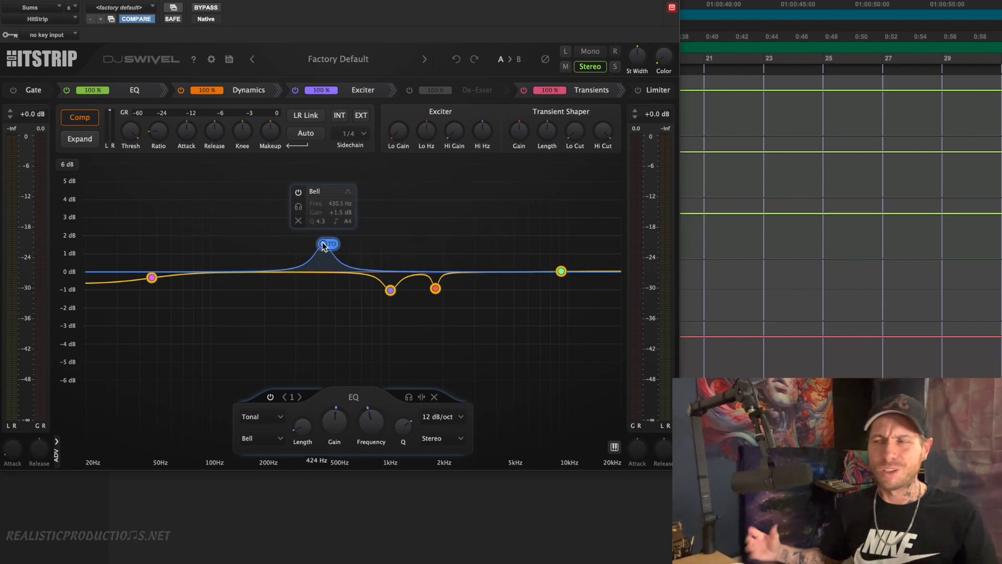
{"action": "left_click_drag", "start_coordinate": [323, 246], "coordinate": [480, 276]}
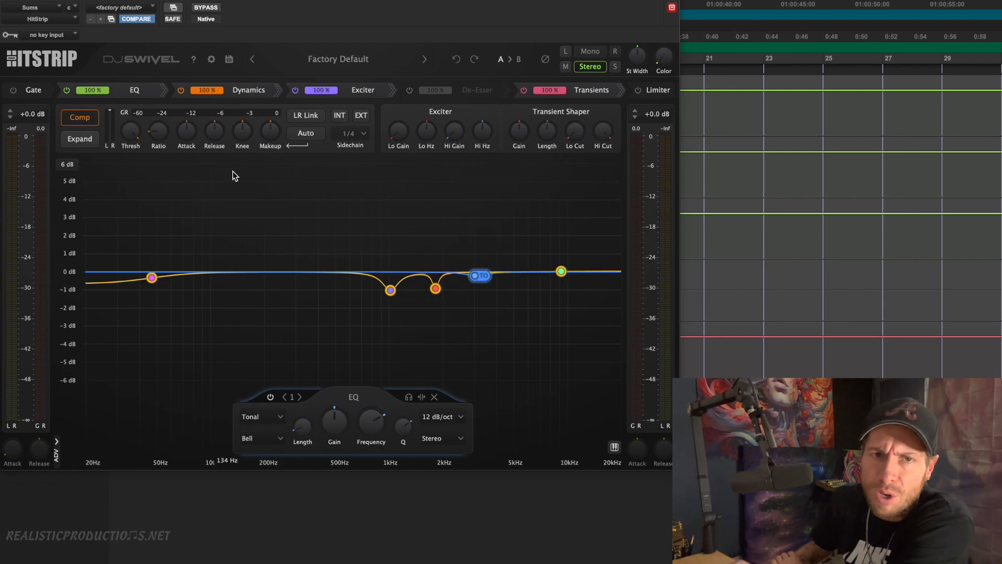
Reduce the stereo width to its minimum and reset it to the default
{"action": "mouse_move", "coordinate": [526, 134]}
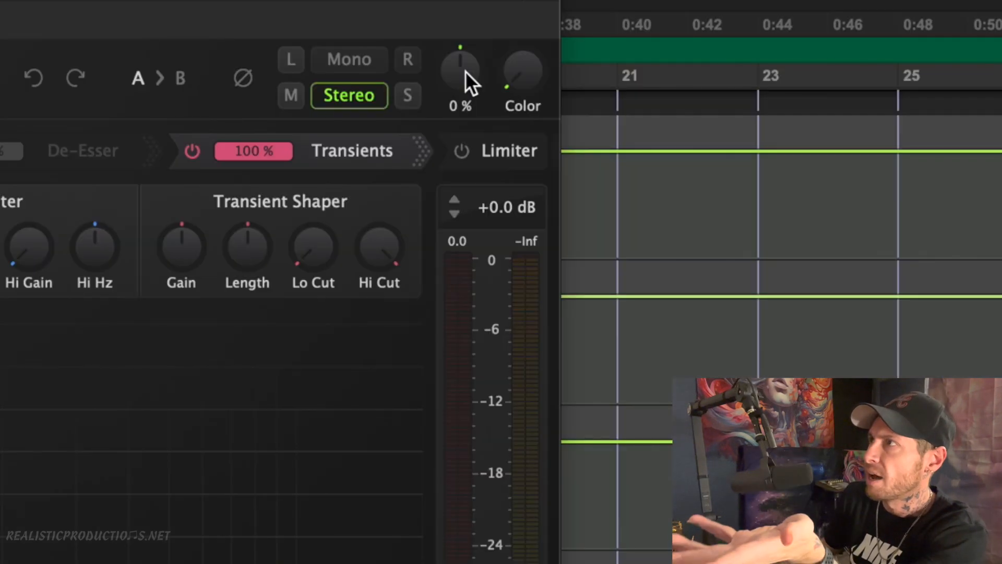
{"action": "left_click_drag", "start_coordinate": [639, 56], "coordinate": [624, 70]}
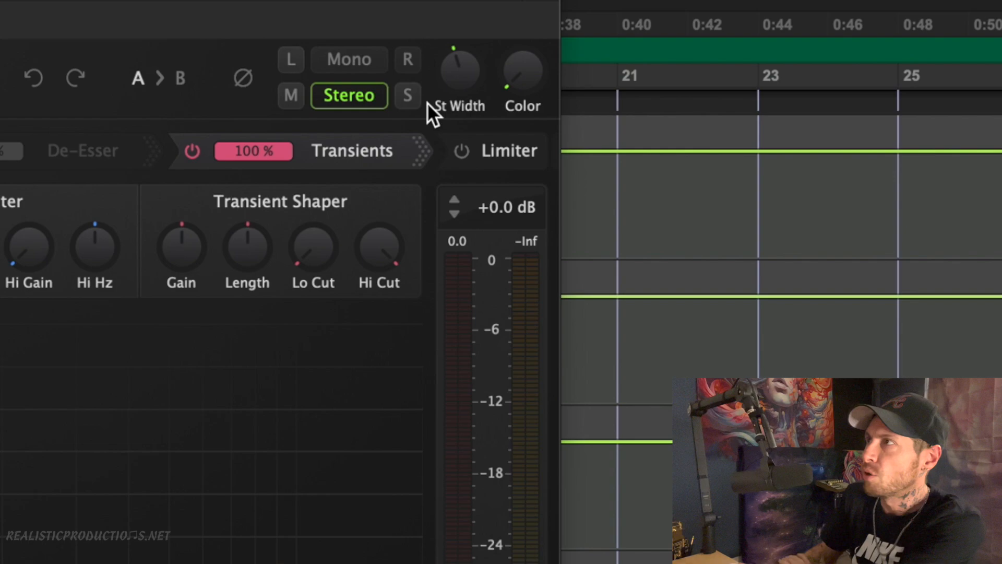
{"action": "left_click", "coordinate": [515, 149]}
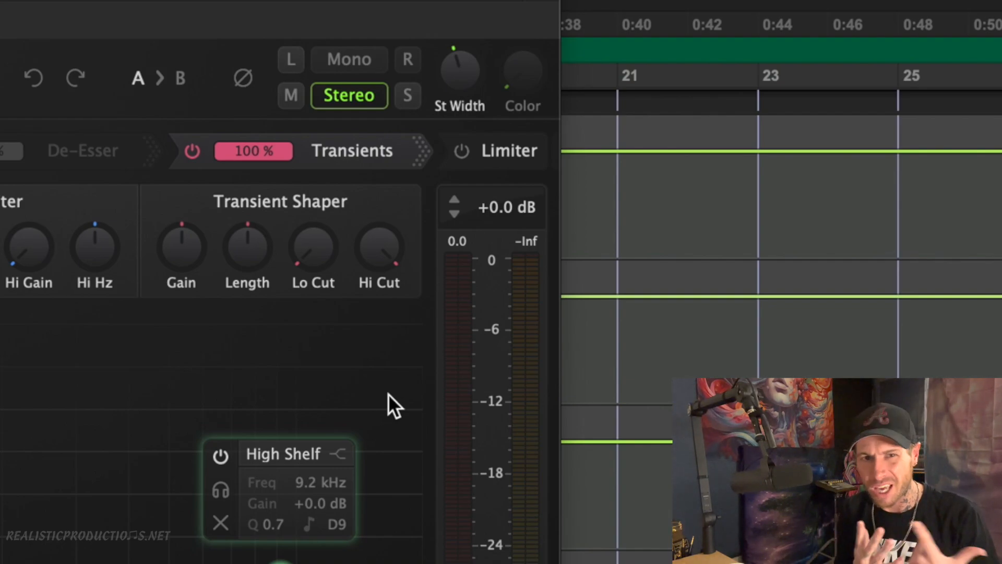
{"action": "left_click_drag", "start_coordinate": [511, 75], "coordinate": [470, 558]}
{"action": "left_click_drag", "start_coordinate": [458, 73], "coordinate": [376, 548]}
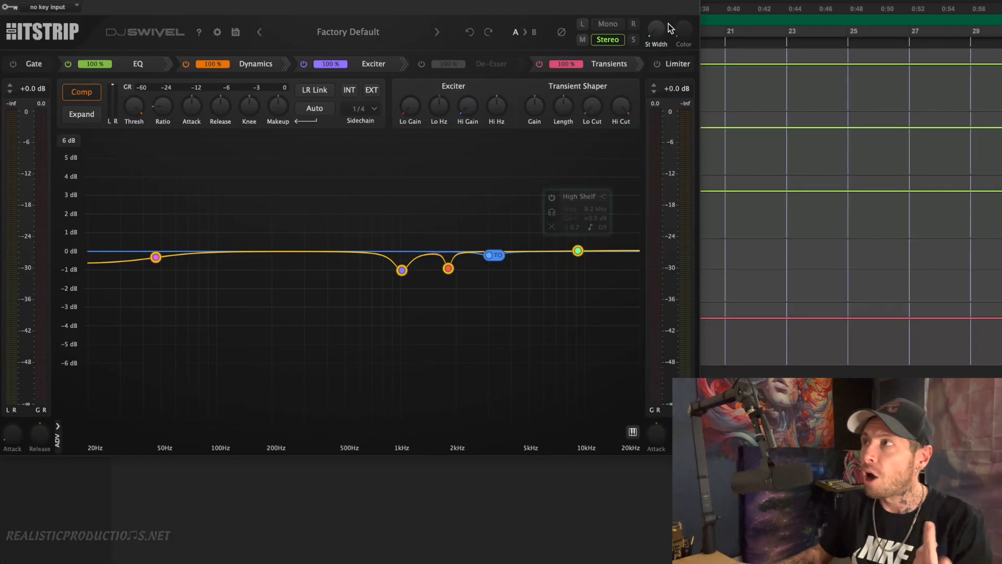
{"action": "double_click", "coordinate": [659, 28]}
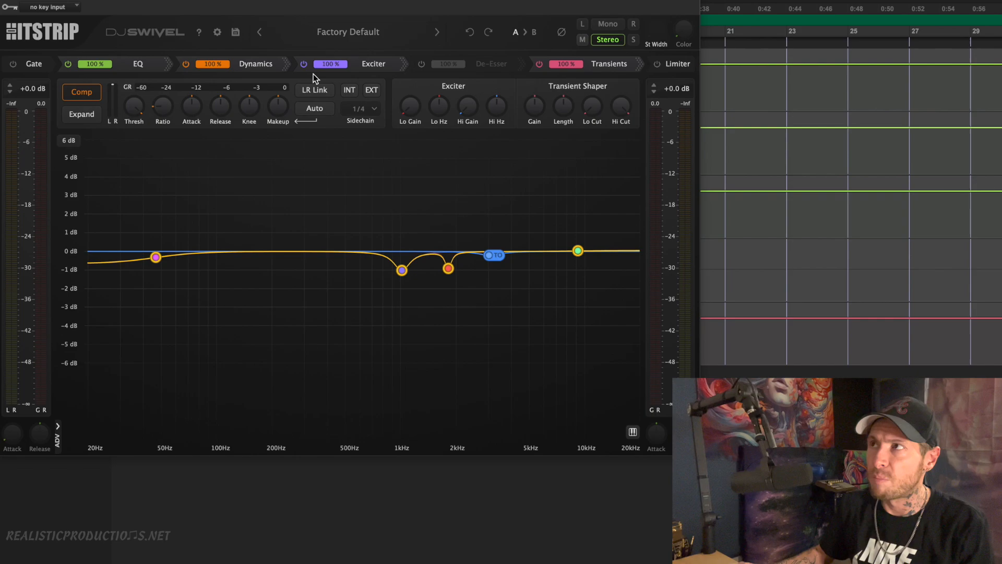
Try the factory vocal presets AK State Of Mind Lead and B Love On Top Lead in turn
{"action": "left_click", "coordinate": [368, 32]}
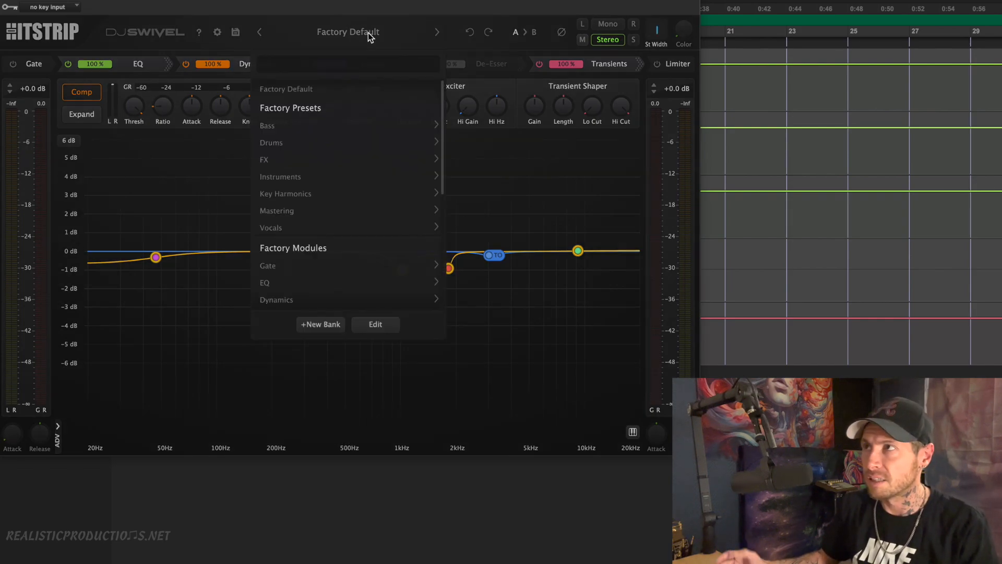
{"action": "mouse_move", "coordinate": [307, 230]}
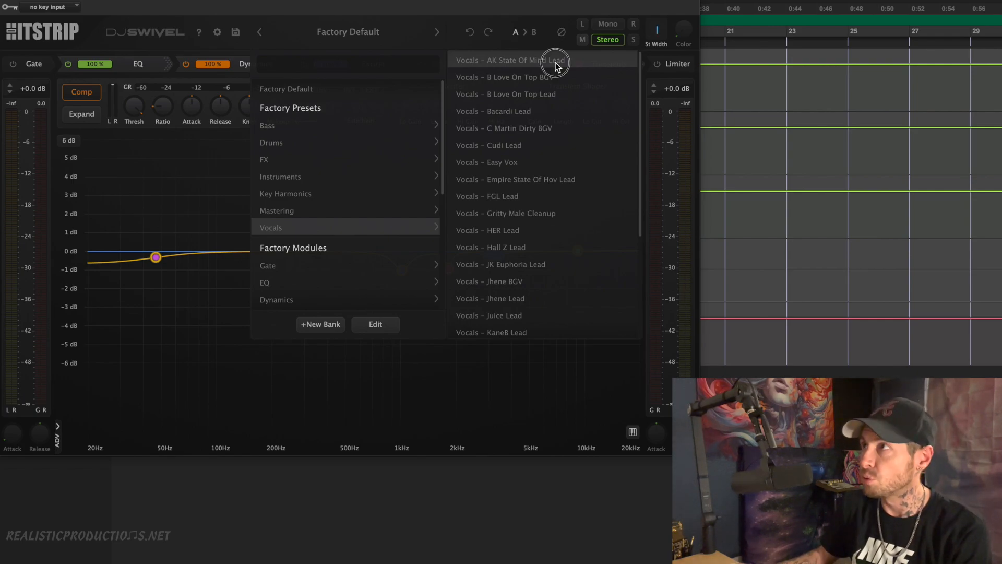
{"action": "left_click", "coordinate": [556, 63]}
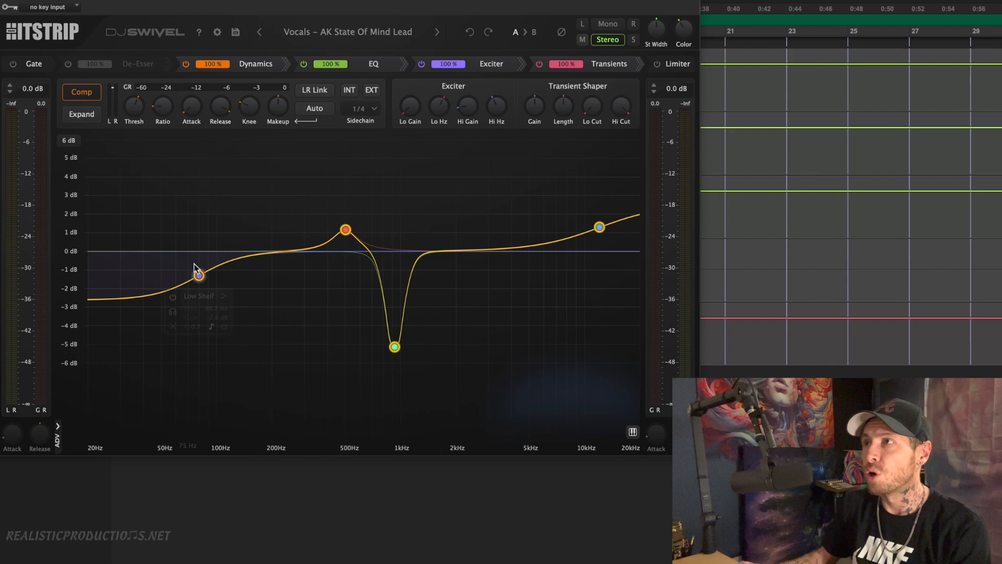
{"action": "mouse_move", "coordinate": [198, 274]}
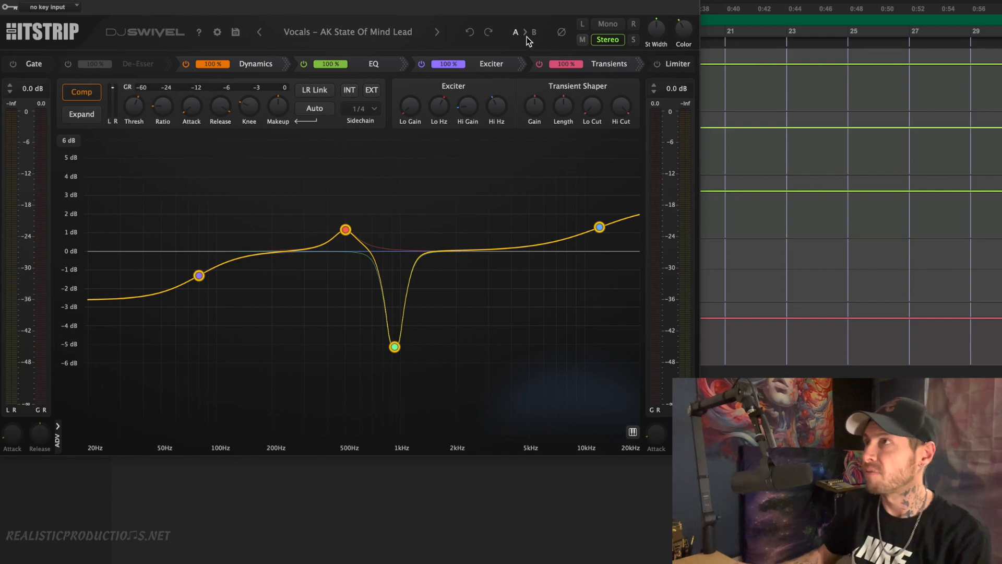
{"action": "left_click", "coordinate": [373, 32]}
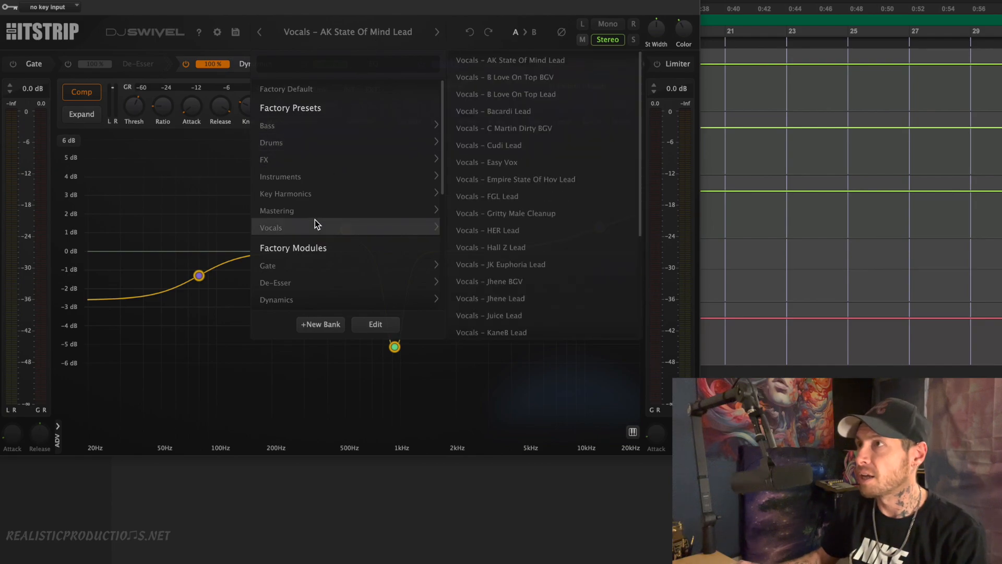
{"action": "left_click", "coordinate": [578, 95]}
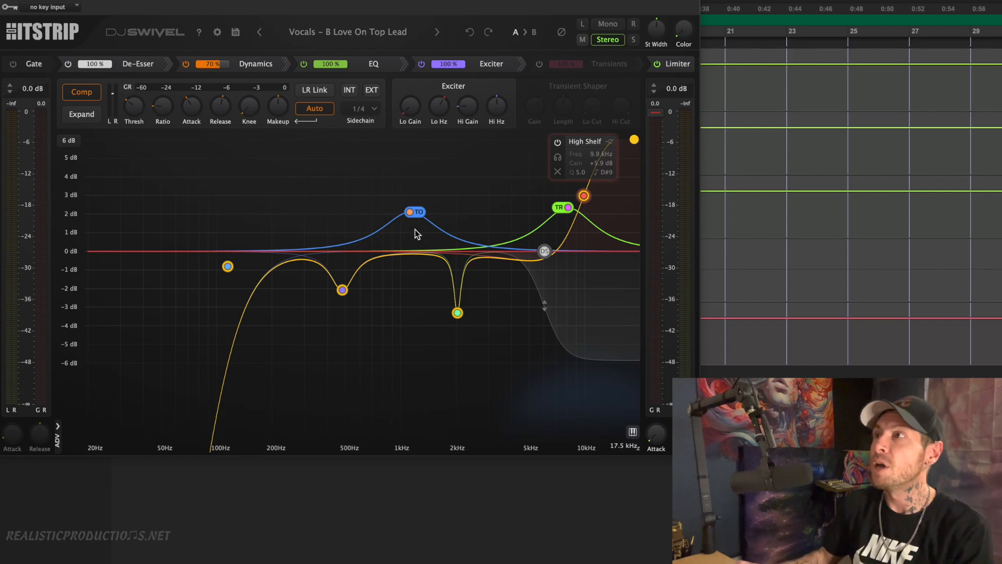
Load the factory preset Vocals – Empire State Of Hov Lead
{"action": "left_click", "coordinate": [372, 37]}
{"action": "mouse_move", "coordinate": [343, 207]}
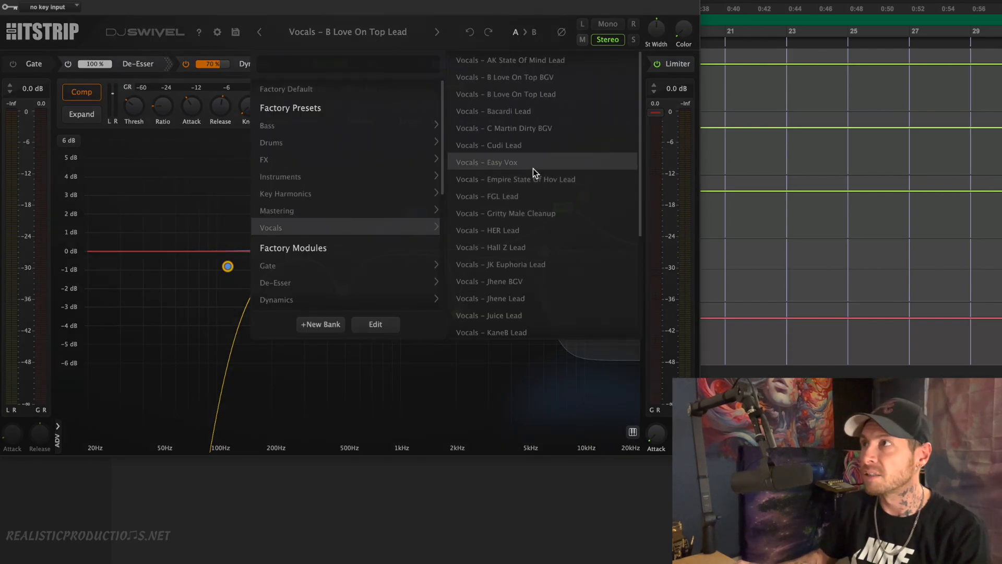
{"action": "left_click", "coordinate": [574, 181]}
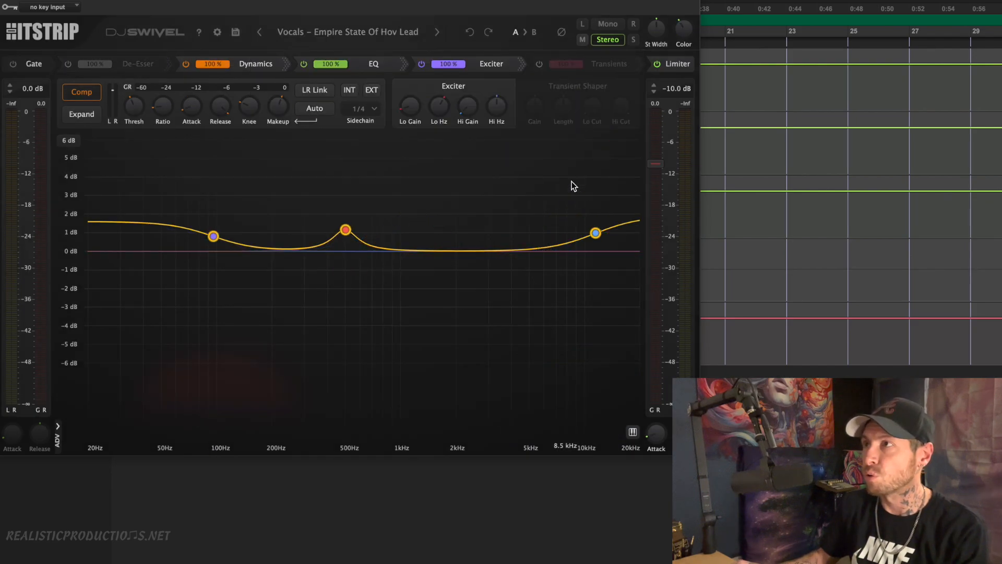
Look through the rest of the factory Vocals presets and close the list without loading another
{"action": "left_click", "coordinate": [352, 34]}
{"action": "mouse_move", "coordinate": [320, 229]}
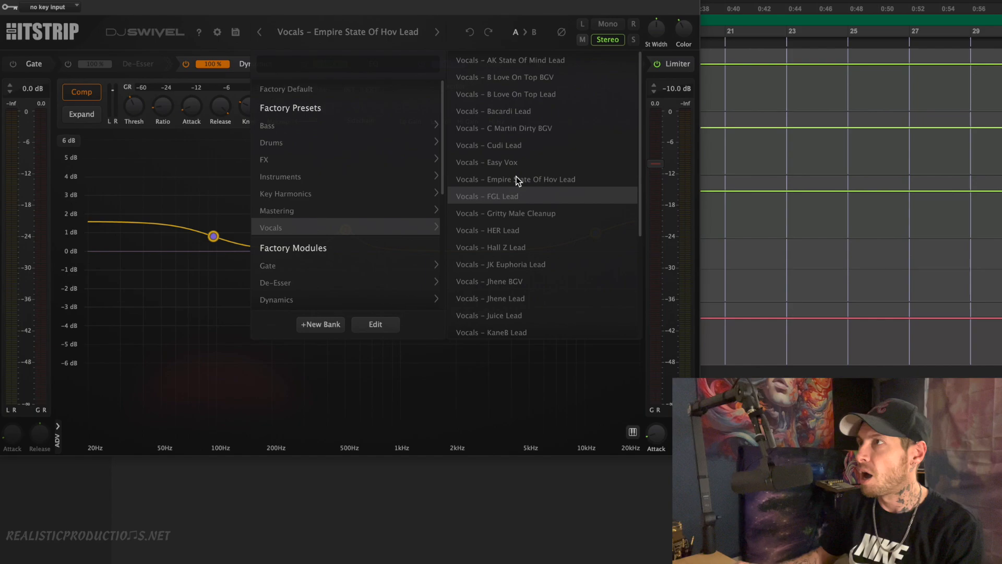
{"action": "scroll", "coordinate": [534, 272], "scroll_direction": "down", "scroll_amount": 3}
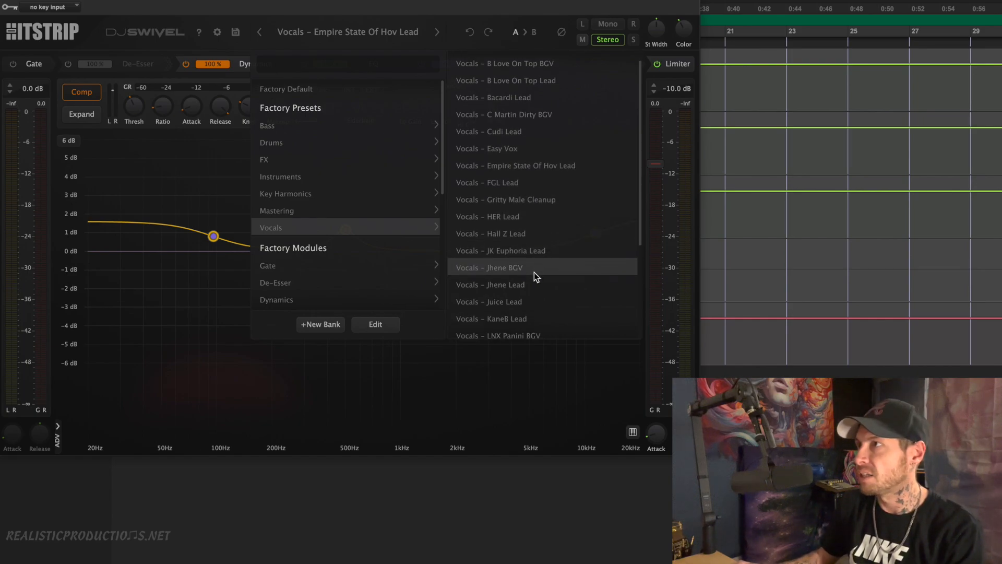
{"action": "scroll", "coordinate": [535, 276], "scroll_direction": "down", "scroll_amount": 2}
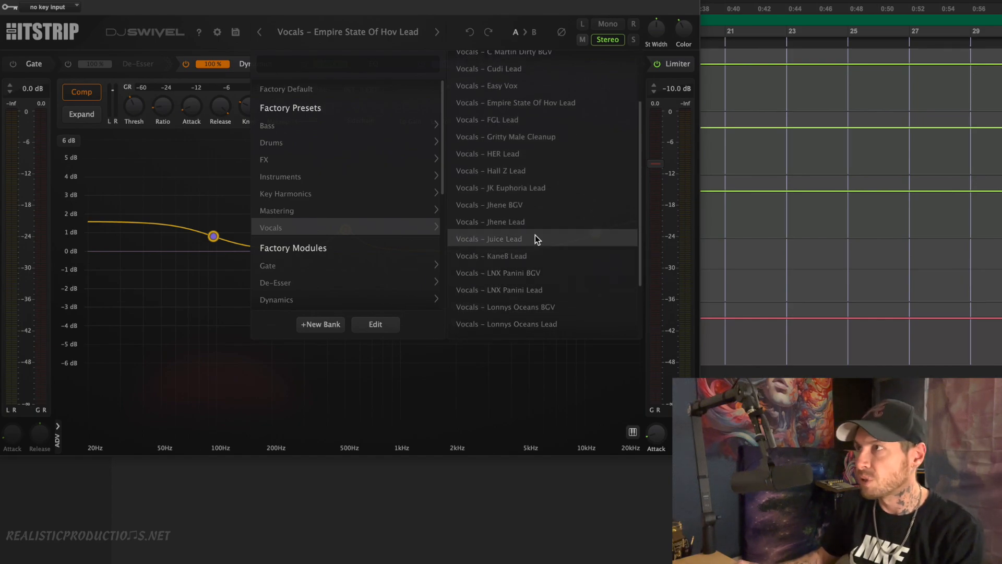
{"action": "scroll", "coordinate": [534, 235], "scroll_direction": "down", "scroll_amount": 1}
{"action": "left_click", "coordinate": [185, 169]}
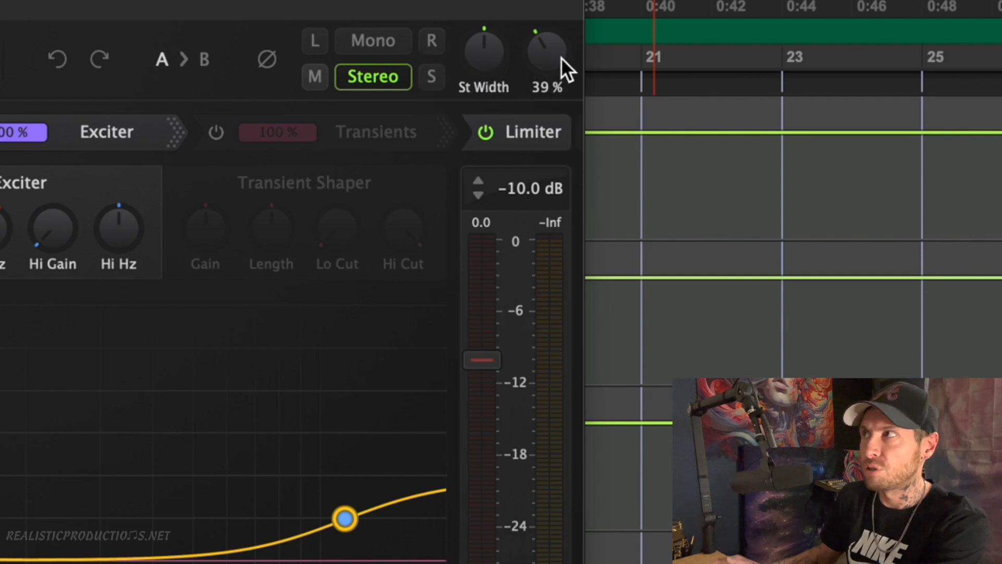
Adjust the Color amount and try the stereo width control
{"action": "left_click_drag", "start_coordinate": [554, 47], "coordinate": [508, 87]}
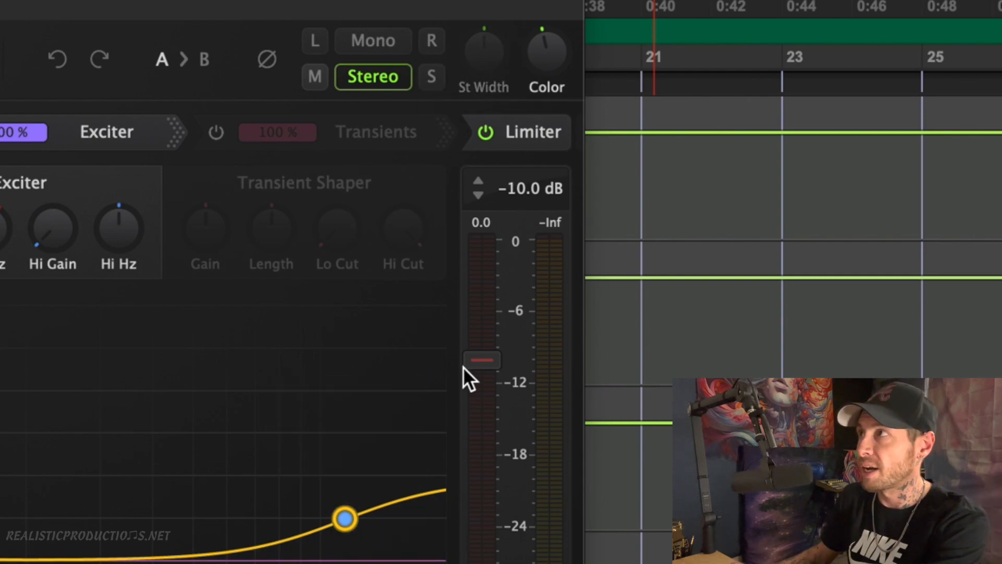
{"action": "left_click_drag", "start_coordinate": [489, 61], "coordinate": [483, 76]}
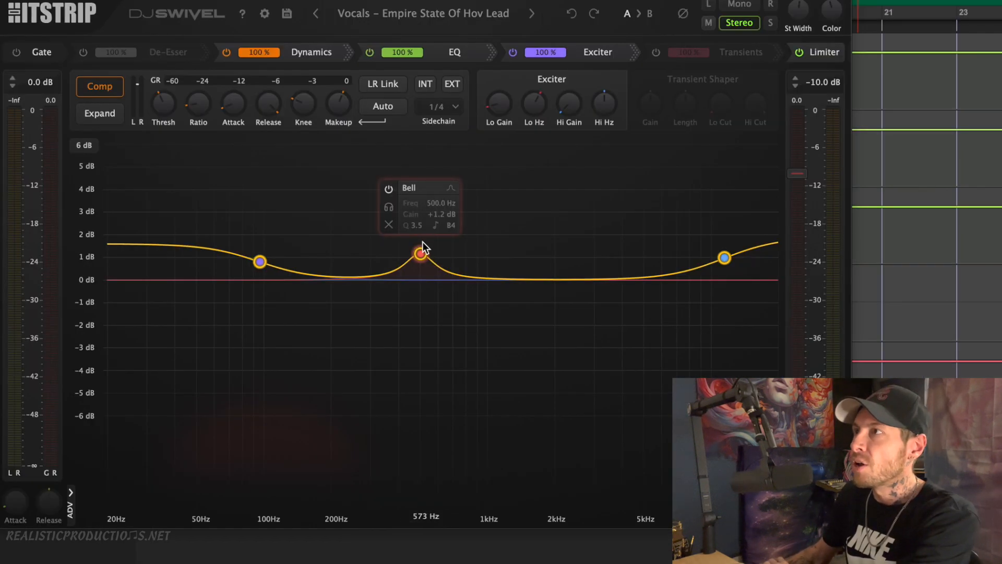
Set the 500 Hz bell band's frequency to its 20 Hz minimum and its gain to 5 dB
{"action": "left_click", "coordinate": [420, 254]}
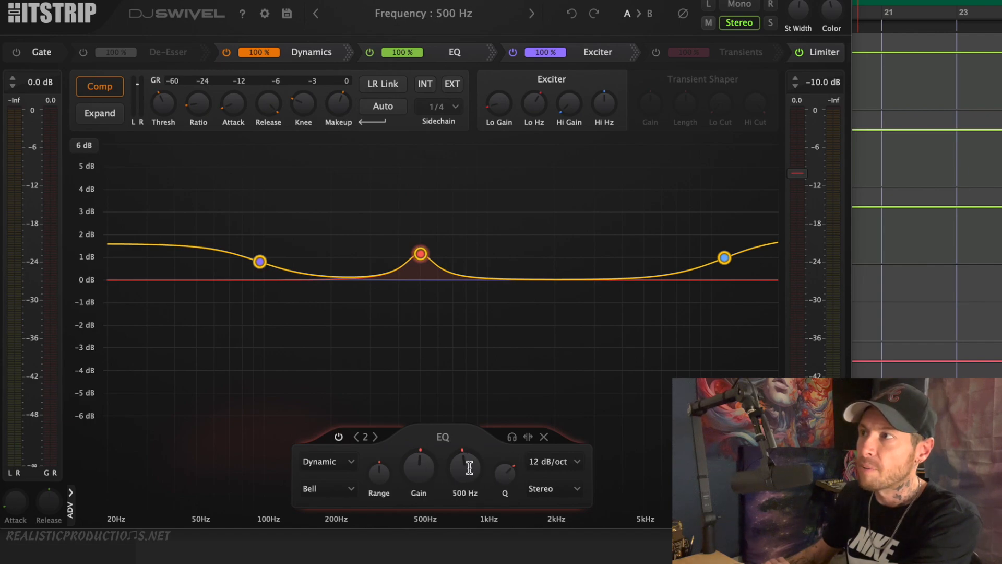
{"action": "double_click", "coordinate": [411, 468]}
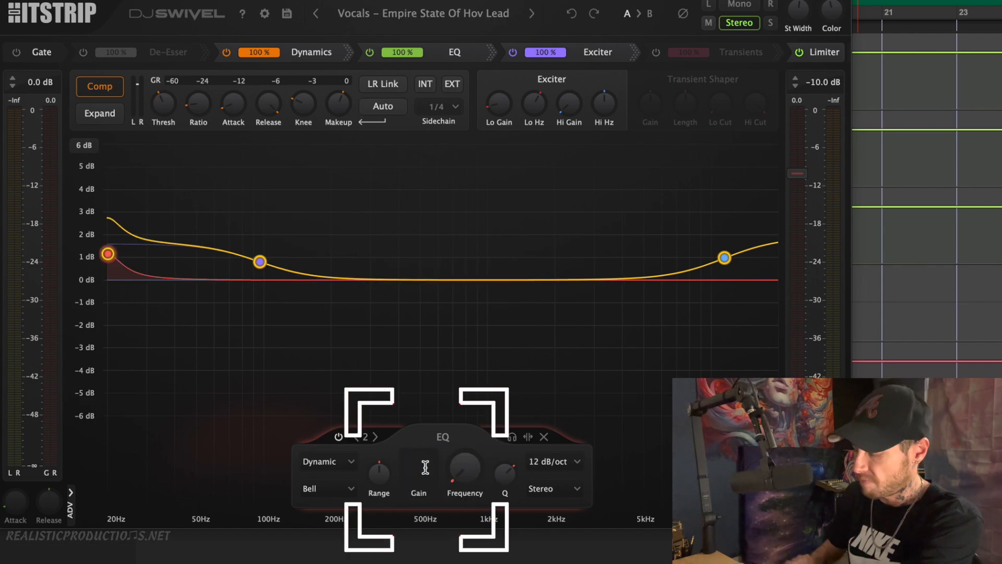
{"action": "type", "text": "5"}
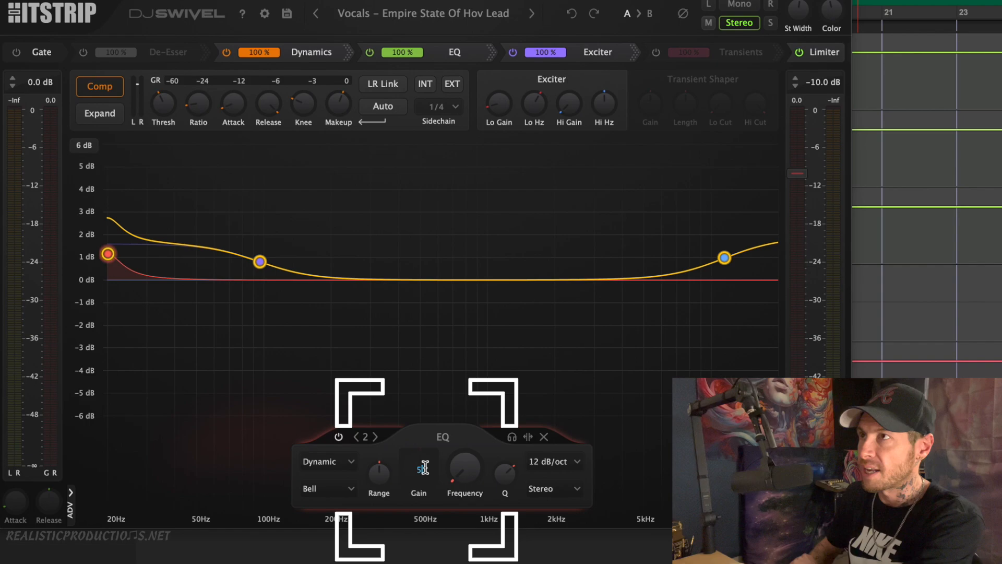
{"action": "key", "text": "Return"}
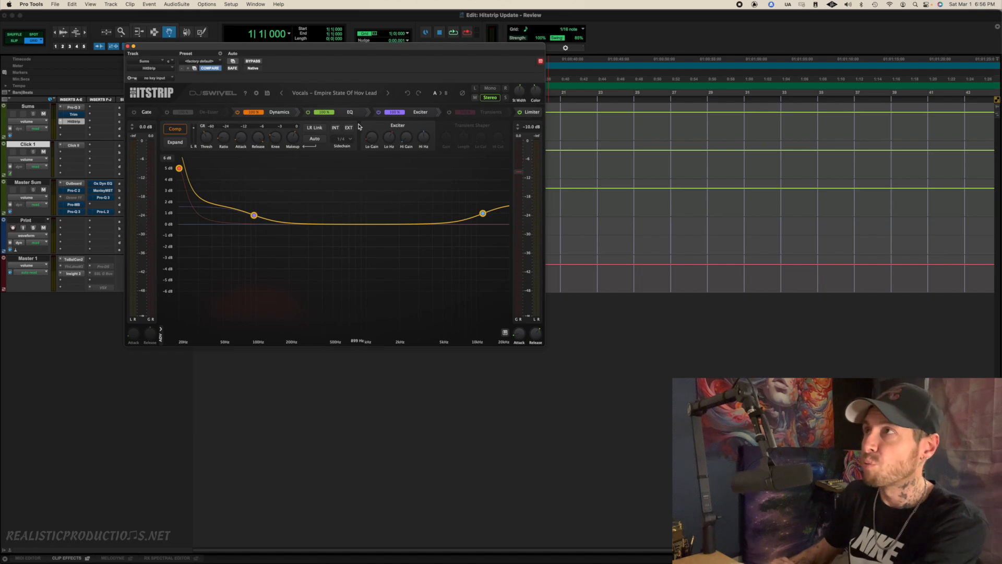
Reposition the plugin window over the session and enlarge its window size to 200%
{"action": "left_click_drag", "start_coordinate": [370, 48], "coordinate": [425, 45]}
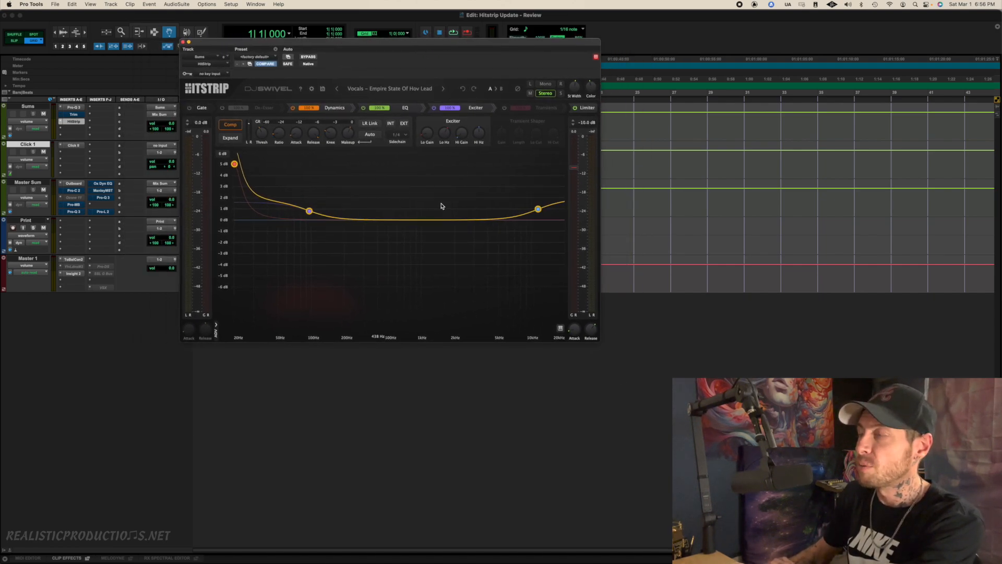
{"action": "right_click", "coordinate": [382, 187]}
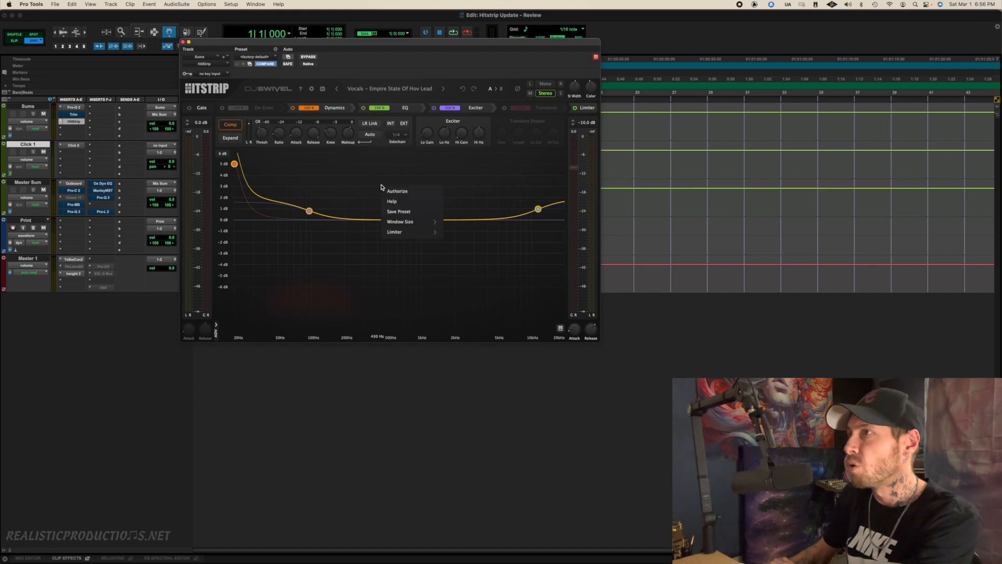
{"action": "left_click", "coordinate": [335, 180]}
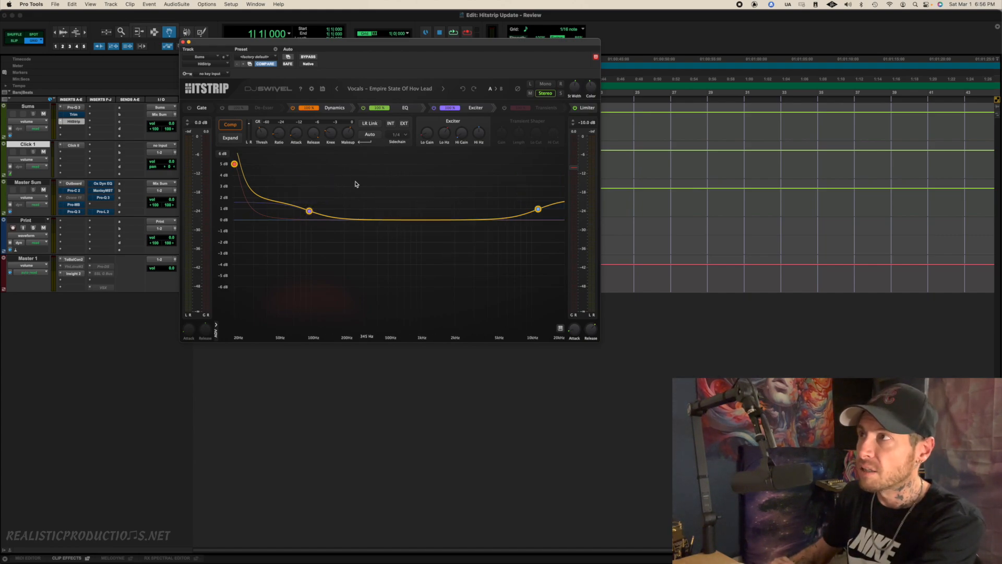
{"action": "right_click", "coordinate": [391, 179]}
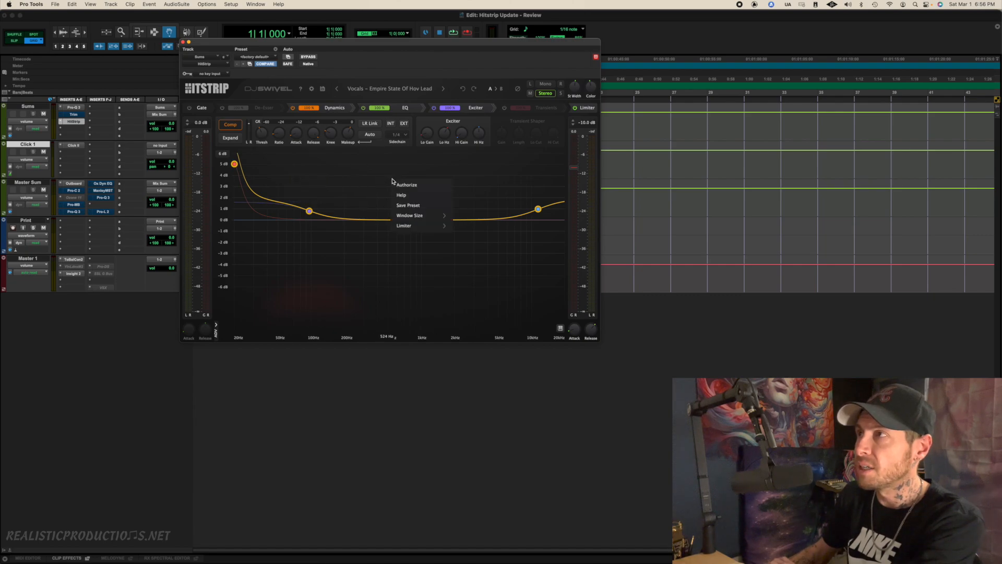
{"action": "mouse_move", "coordinate": [418, 219]}
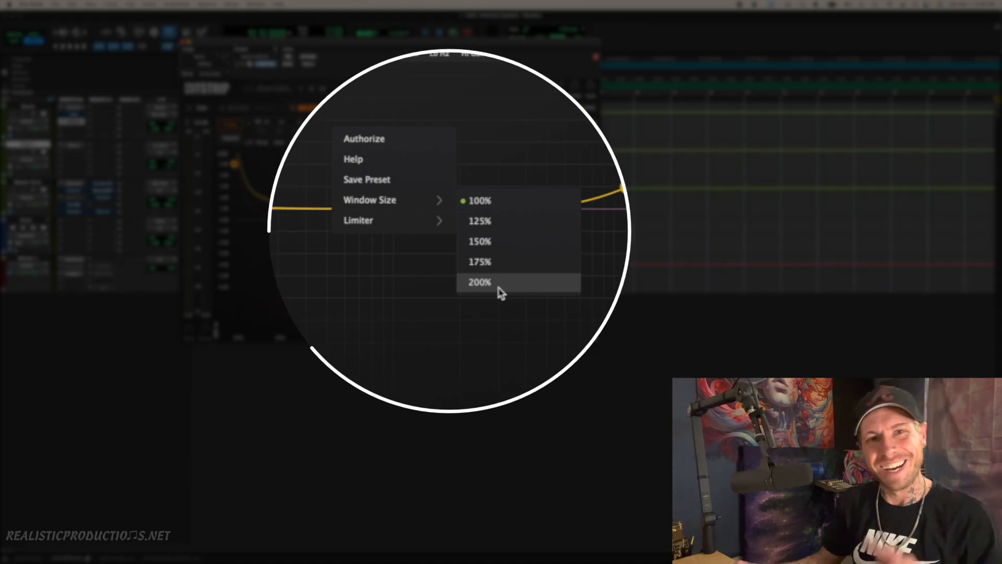
{"action": "left_click", "coordinate": [473, 262]}
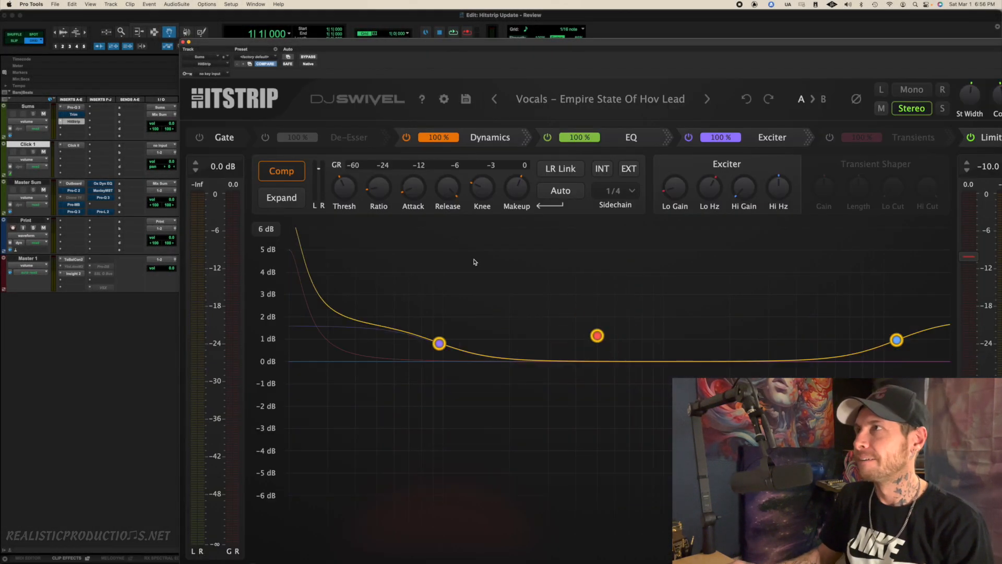
Set the plugin's window size to 150% and position the window beside the track inserts
{"action": "left_click_drag", "start_coordinate": [518, 41], "coordinate": [367, 4]}
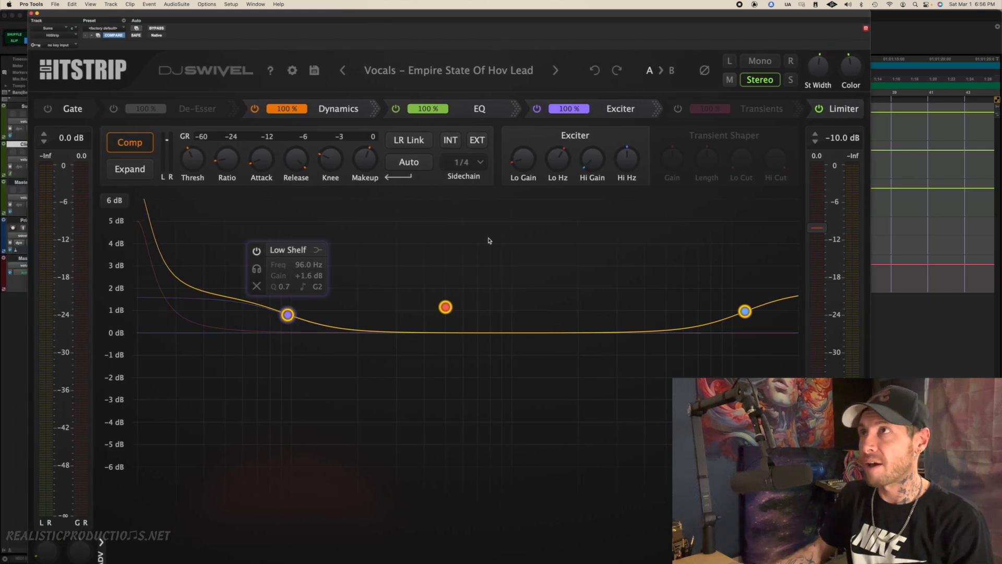
{"action": "right_click", "coordinate": [555, 258]}
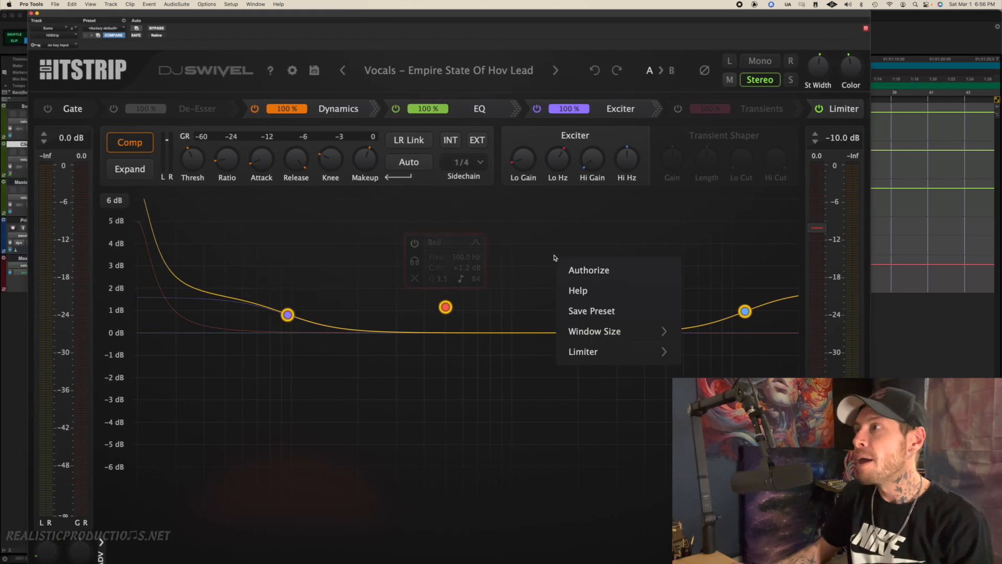
{"action": "mouse_move", "coordinate": [595, 328]}
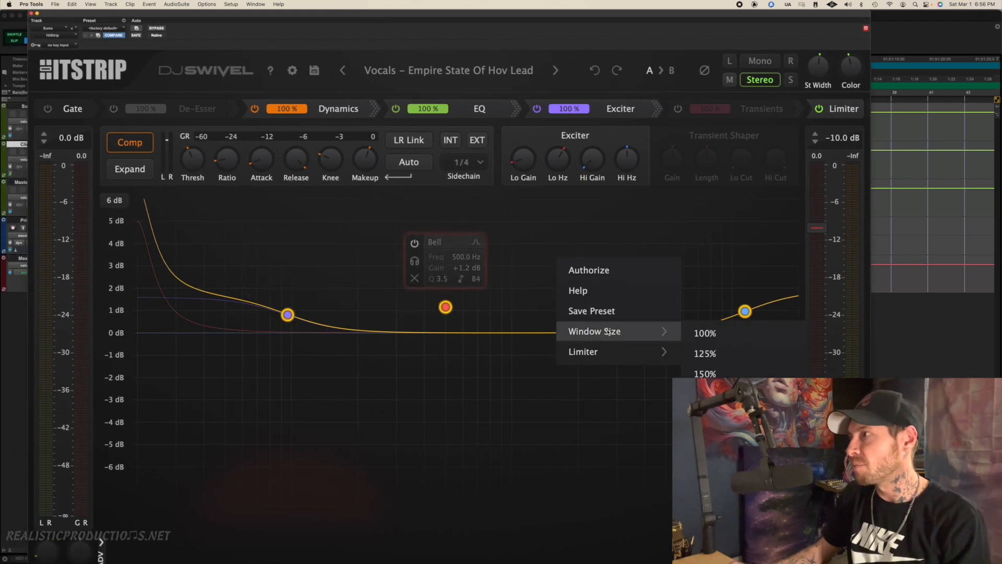
{"action": "left_click", "coordinate": [716, 374]}
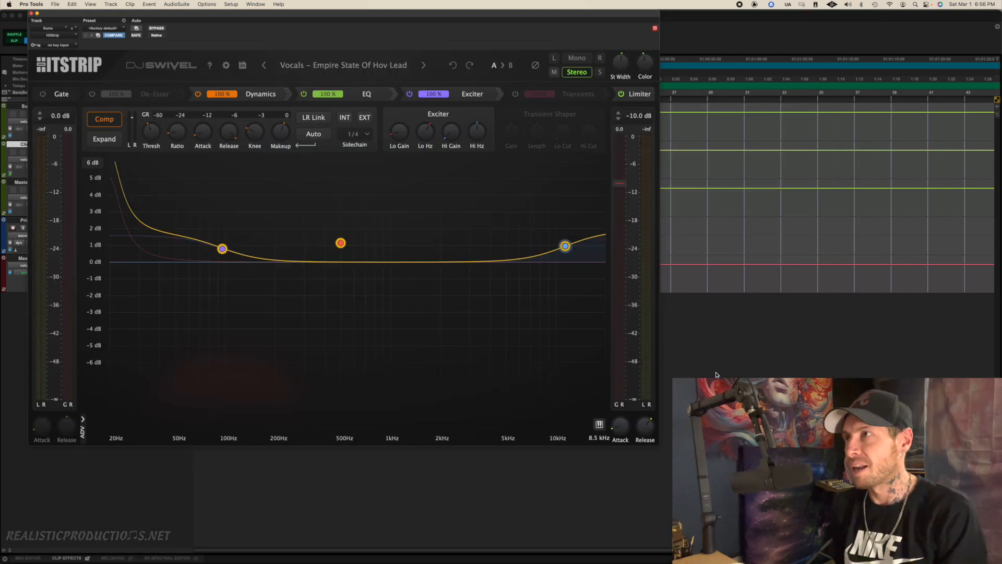
{"action": "left_click_drag", "start_coordinate": [365, 18], "coordinate": [450, 19]}
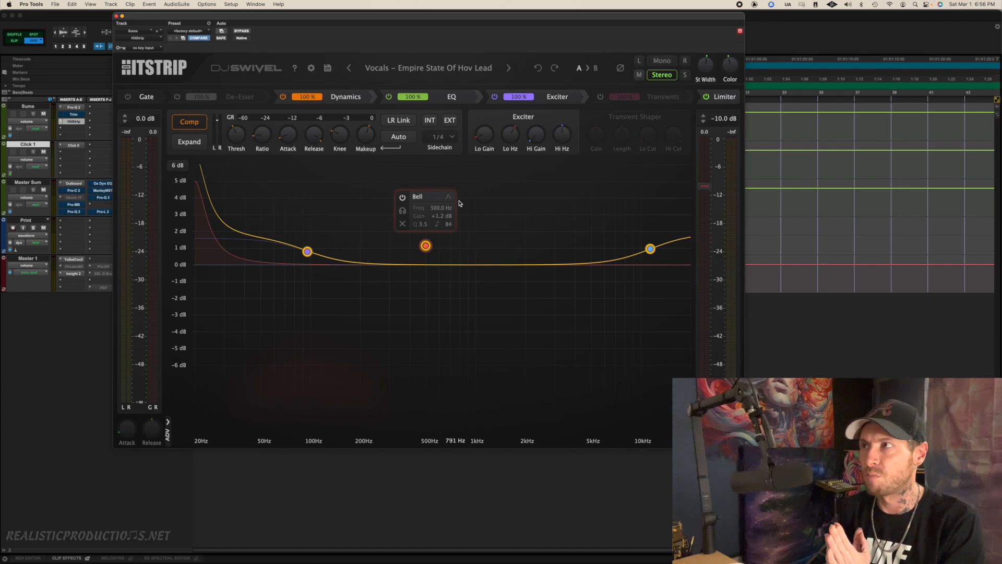
Try the 125% window size for the plugin and return it to 150%
{"action": "right_click", "coordinate": [517, 202]}
{"action": "mouse_move", "coordinate": [530, 255]}
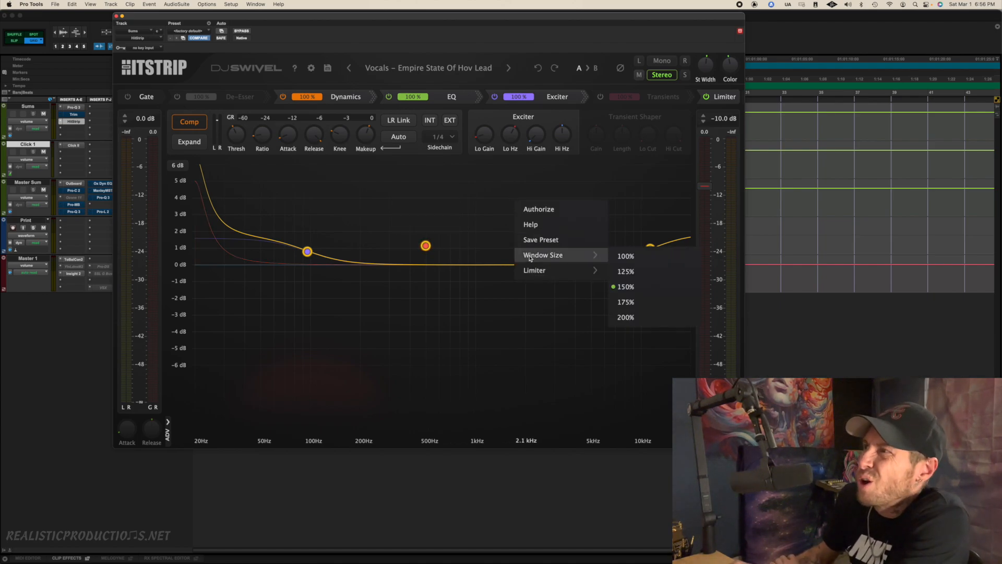
{"action": "left_click", "coordinate": [636, 272]}
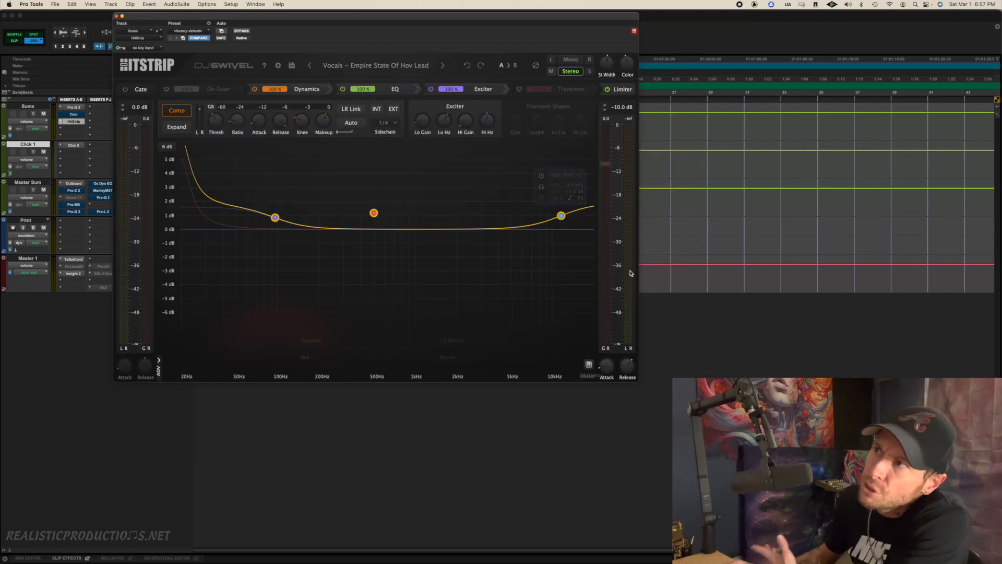
{"action": "right_click", "coordinate": [410, 268]}
{"action": "mouse_move", "coordinate": [439, 311]}
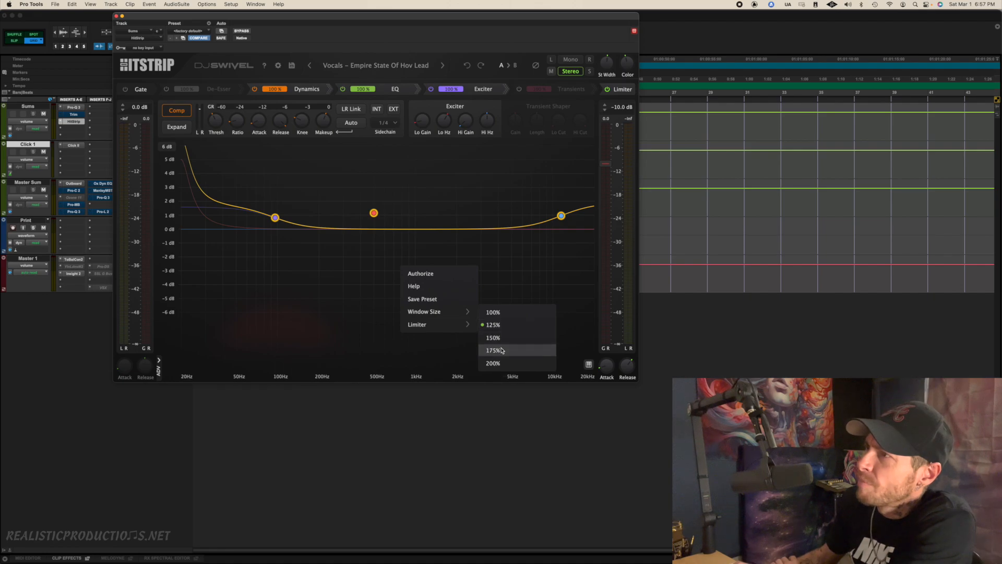
{"action": "mouse_move", "coordinate": [474, 327]}
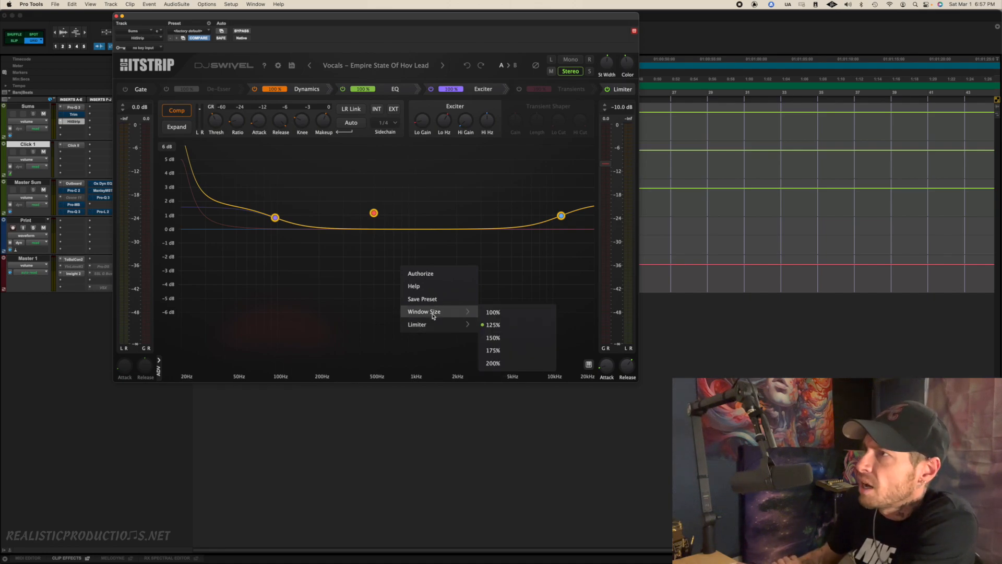
{"action": "left_click", "coordinate": [509, 340]}
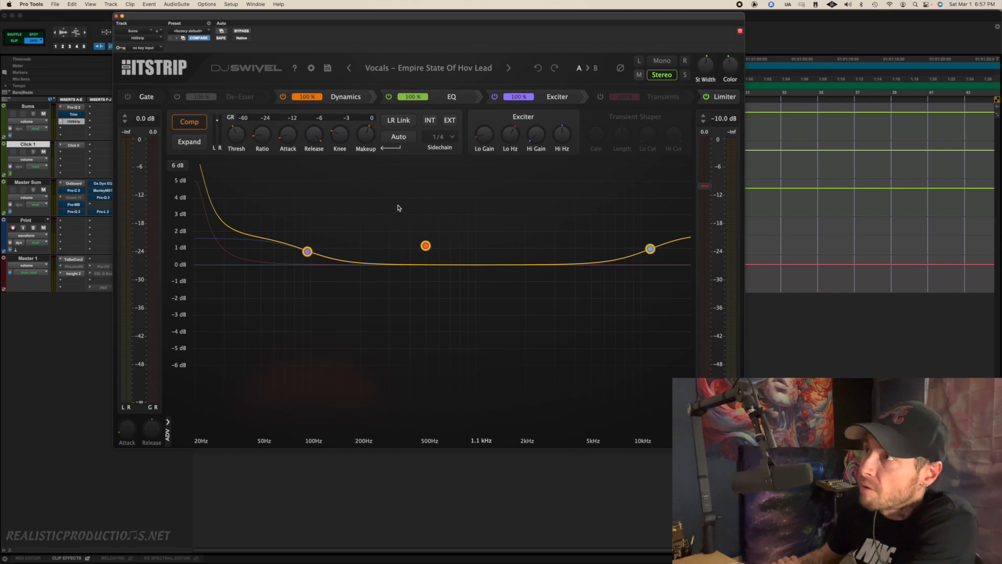
Set the HitStrip plugin's window size to 125%
{"action": "right_click", "coordinate": [510, 205]}
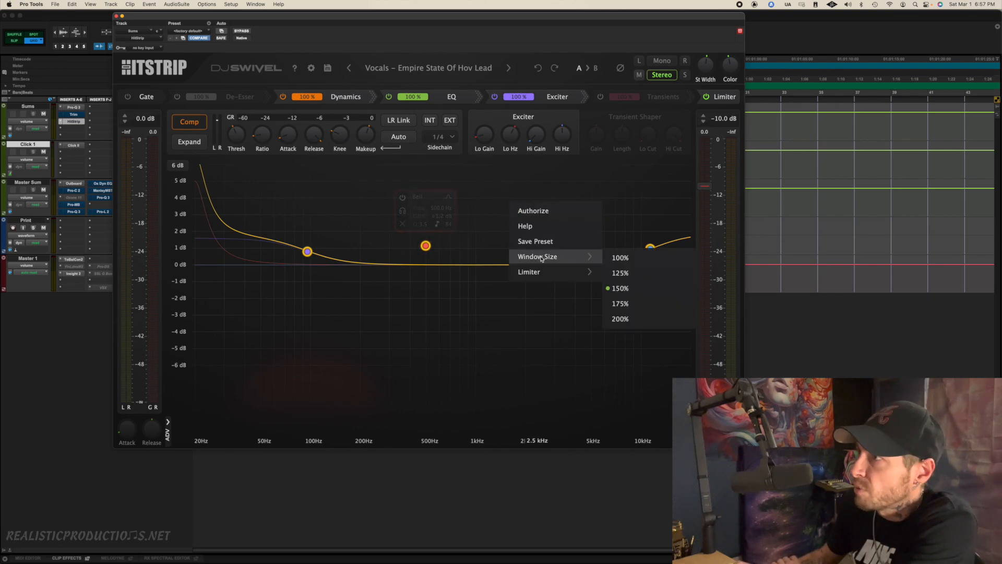
{"action": "left_click", "coordinate": [628, 272]}
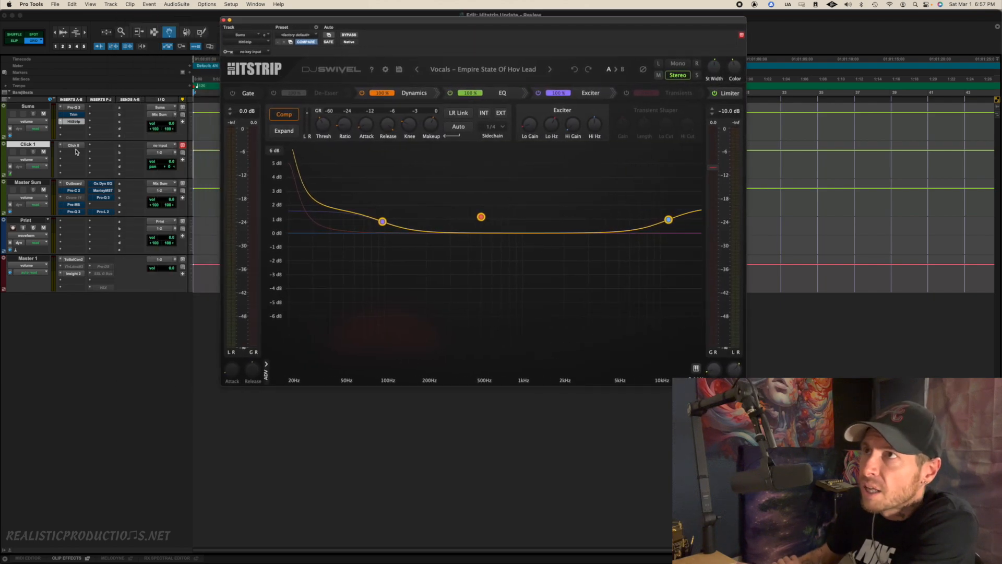
Insert Auto-Tune Pro (stereo) in the first F-J insert slot of the Sums track and enlarge its plugin window
{"action": "left_click", "coordinate": [112, 107]}
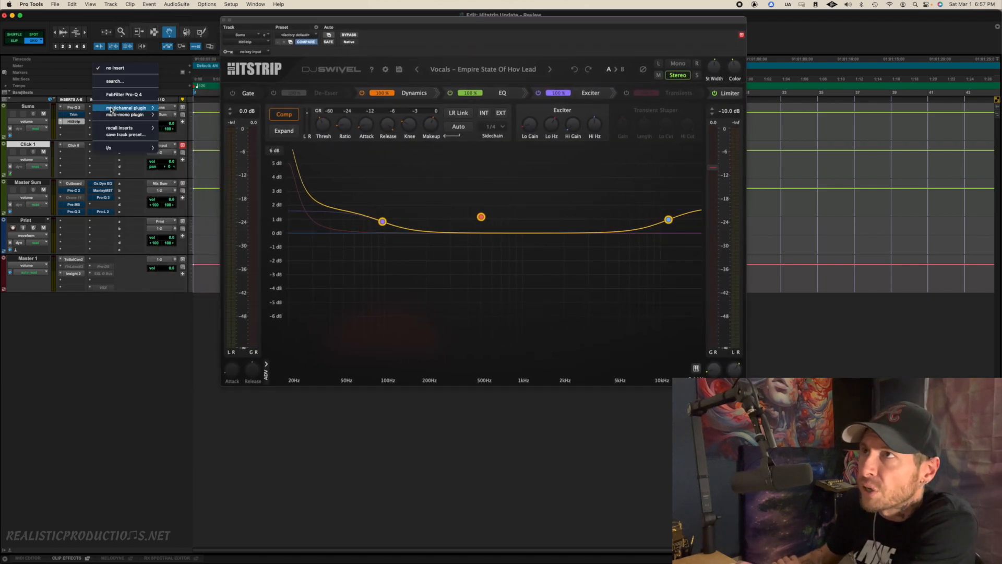
{"action": "left_click", "coordinate": [125, 82]}
{"action": "type", "text": "autotun"}
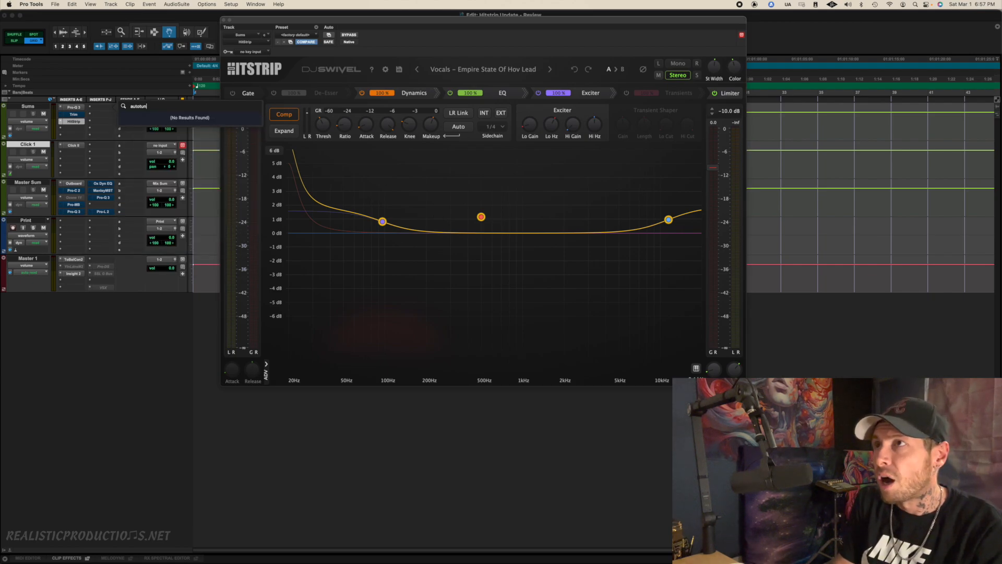
{"action": "key", "text": "BackSpace"}
{"action": "key", "text": "BackSpace"}
{"action": "key", "text": "BackSpace"}
{"action": "type", "text": "-tune pro"}
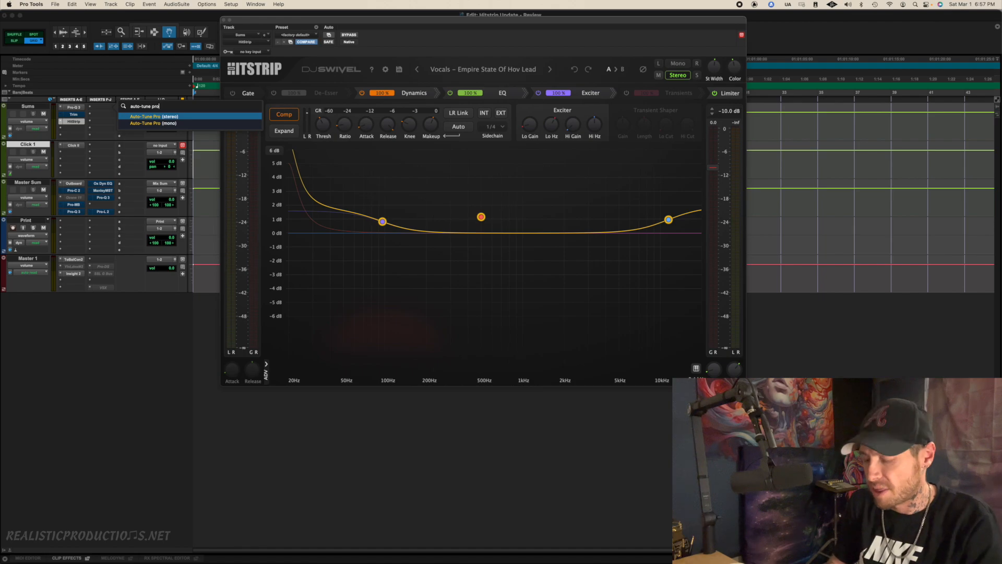
{"action": "key", "text": "Return"}
{"action": "left_click_drag", "start_coordinate": [737, 364], "coordinate": [832, 421]}
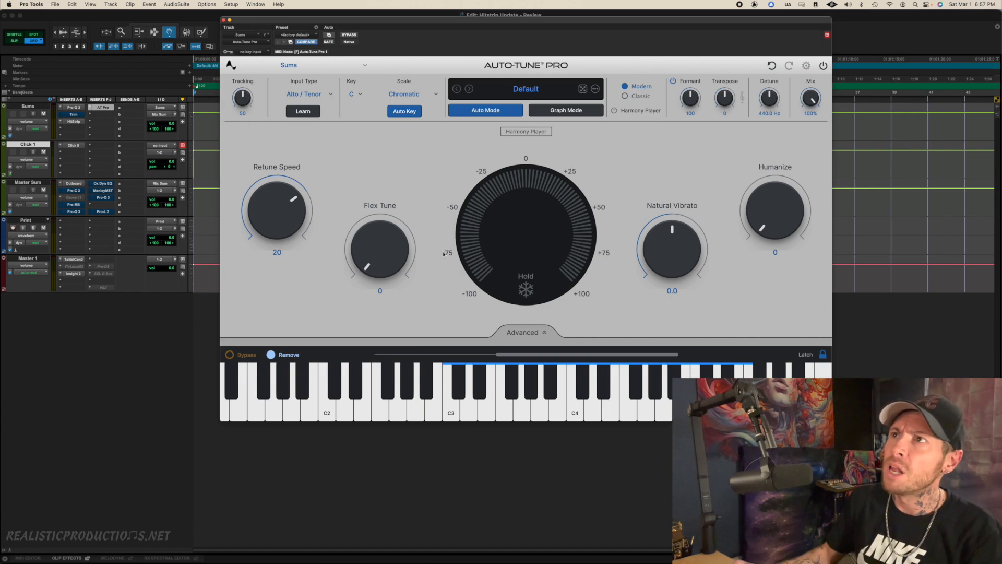
View the plugin windows of HitStrip on Sums, Pro-C 2, Pro-MB and Pro-L 2 on Master Sum, and Tonal Balance Control 2 and Insight 2 on Master 1
{"action": "left_click", "coordinate": [76, 124]}
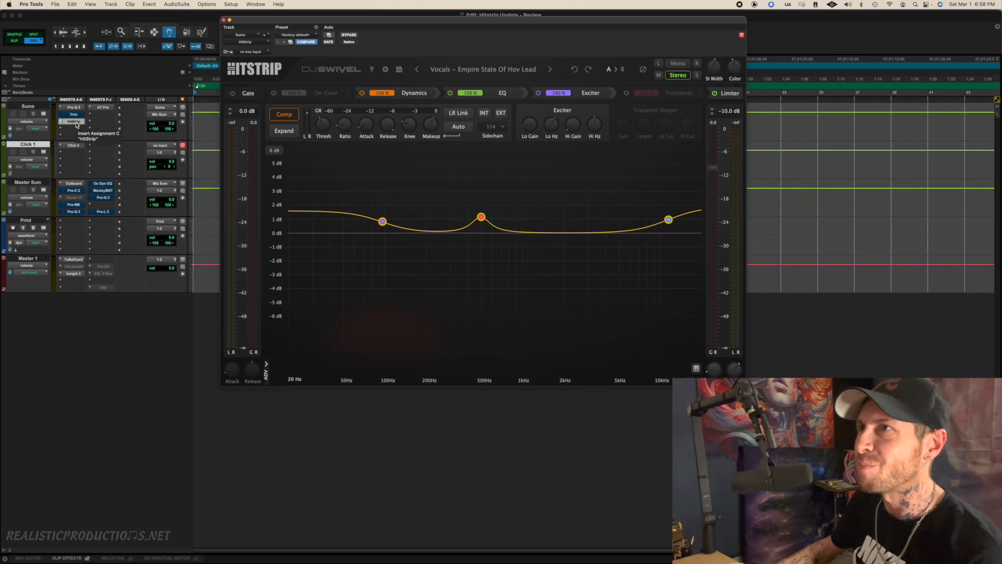
{"action": "left_click", "coordinate": [80, 192]}
{"action": "left_click", "coordinate": [79, 205]}
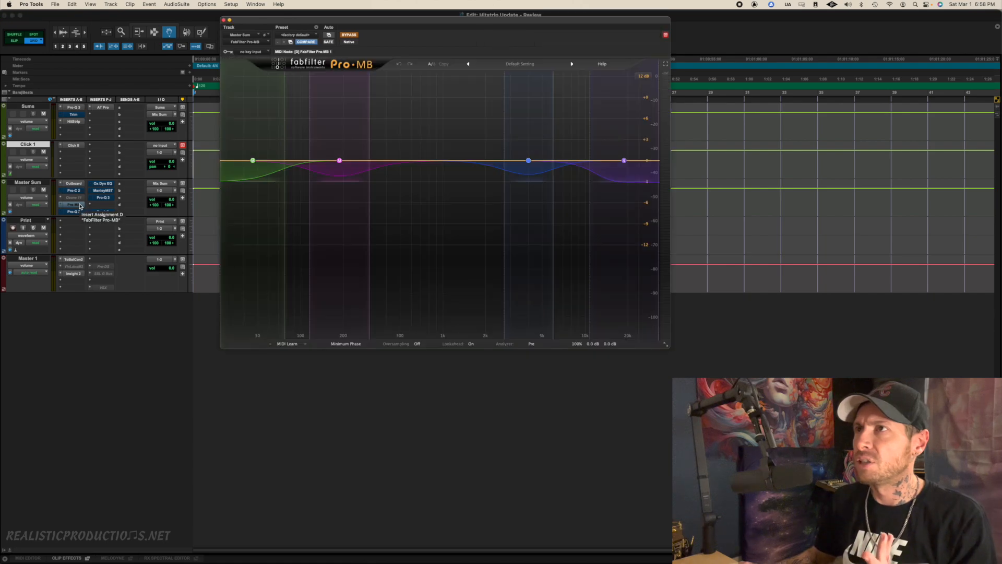
{"action": "left_click", "coordinate": [74, 260]}
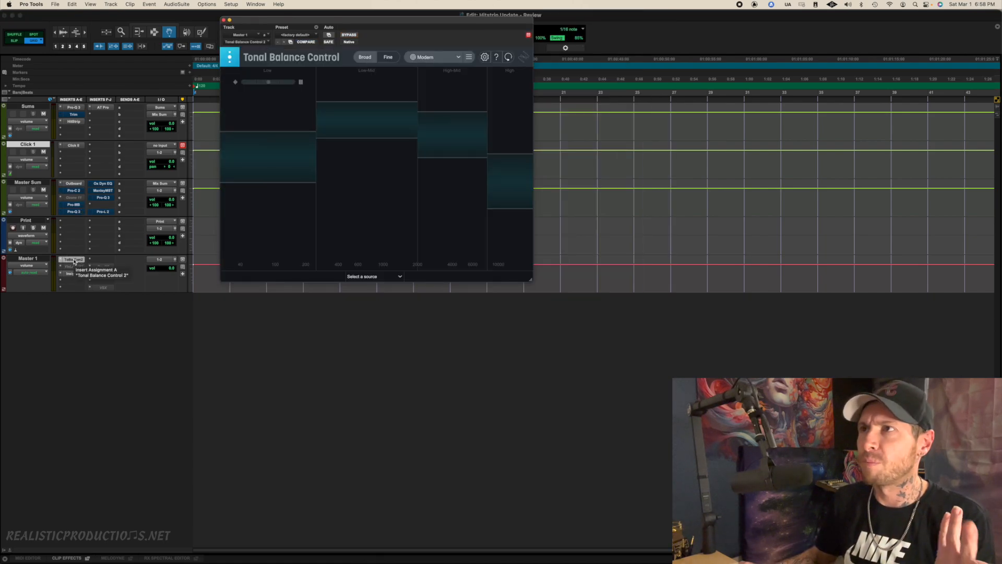
{"action": "left_click", "coordinate": [72, 273]}
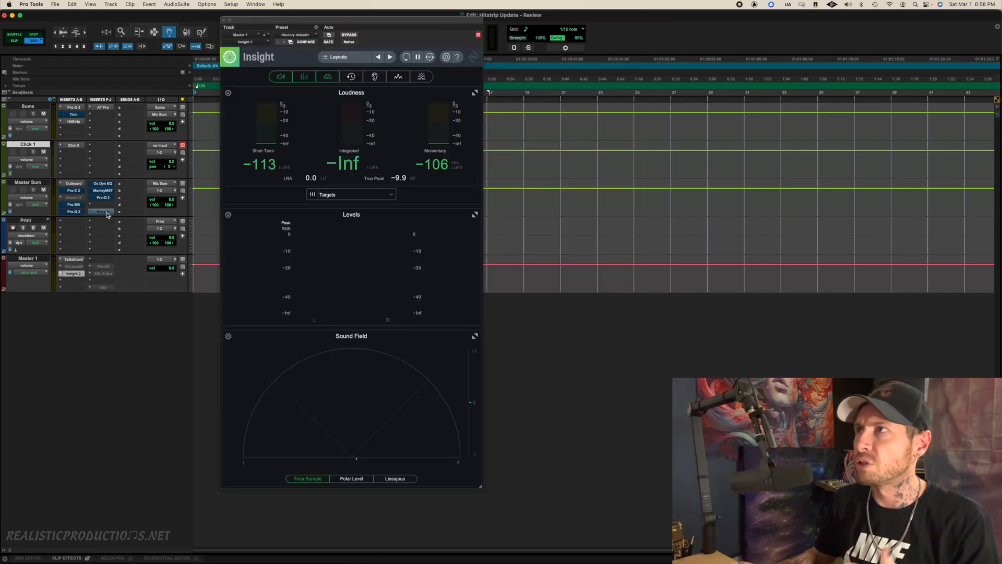
{"action": "left_click", "coordinate": [102, 212]}
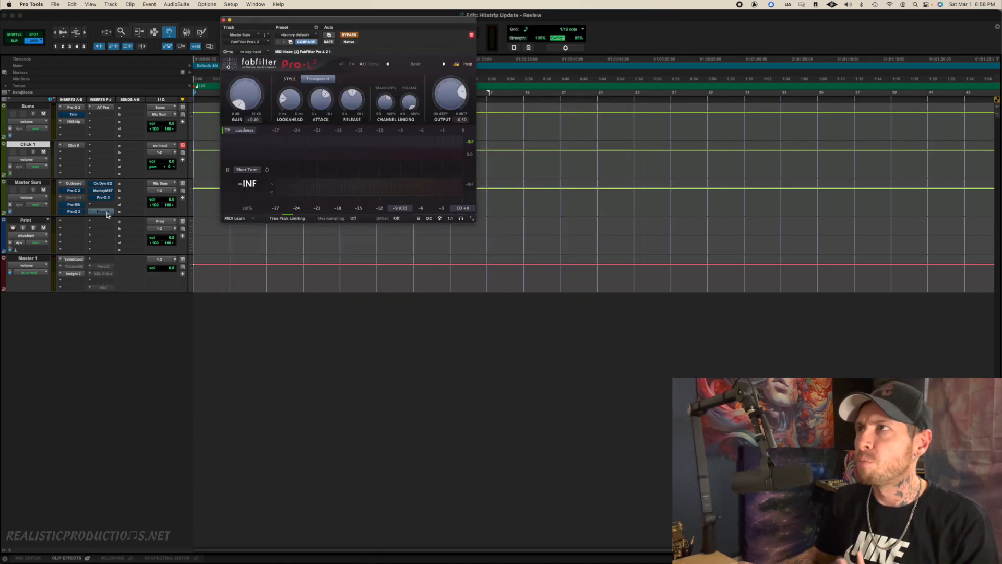
View the Trim and Auto-Tune Pro windows on the Sums track and return to HitStrip
{"action": "left_click", "coordinate": [74, 115]}
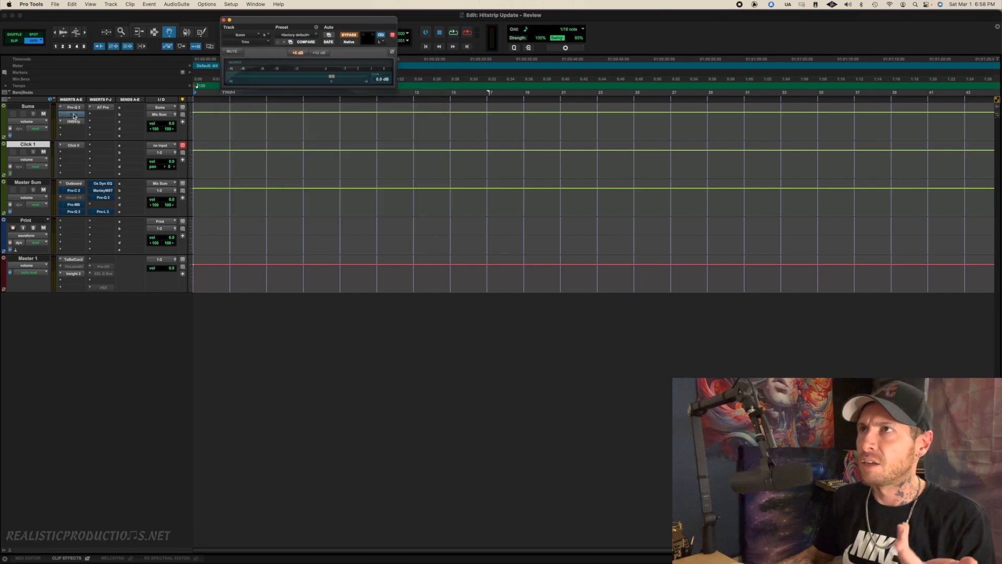
{"action": "left_click", "coordinate": [104, 107]}
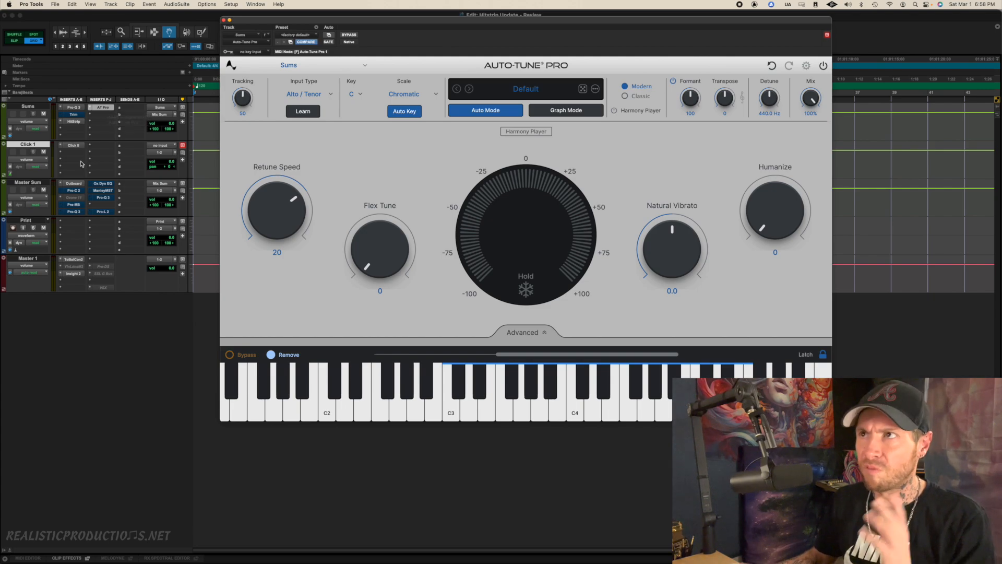
{"action": "left_click", "coordinate": [71, 124]}
{"action": "left_click", "coordinate": [71, 124]}
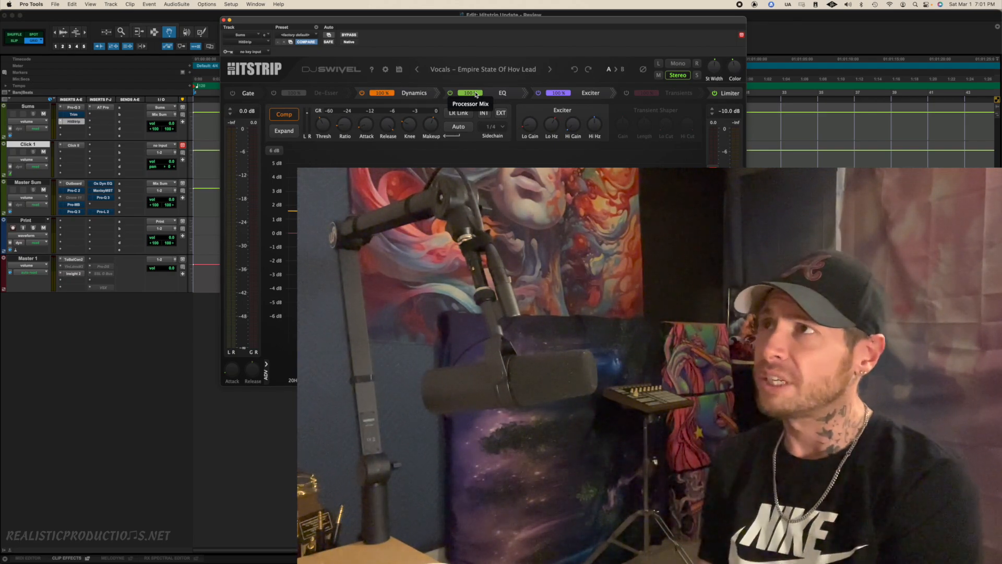
Browse HitStrip's factory presets, including the Vocals category, and close the list without loading a preset
{"action": "left_click", "coordinate": [485, 71]}
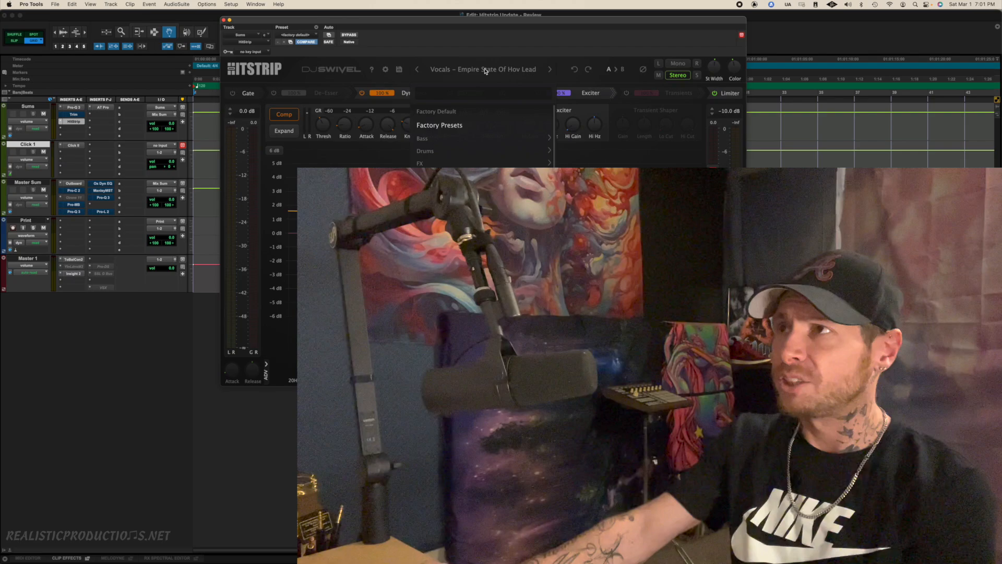
{"action": "mouse_move", "coordinate": [481, 201]}
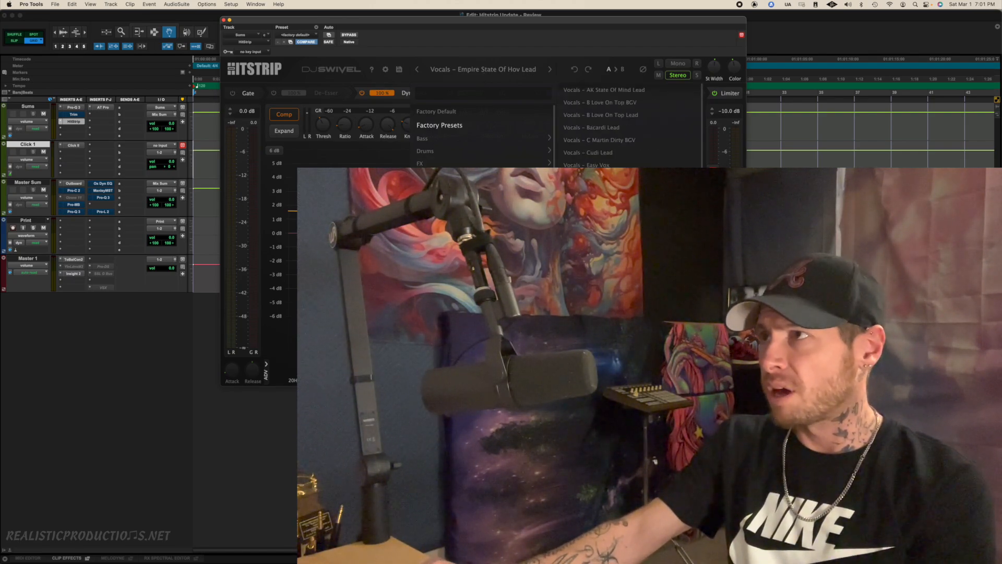
{"action": "scroll", "coordinate": [626, 209], "scroll_direction": "down", "scroll_amount": 5}
{"action": "scroll", "coordinate": [626, 209], "scroll_direction": "up", "scroll_amount": 5}
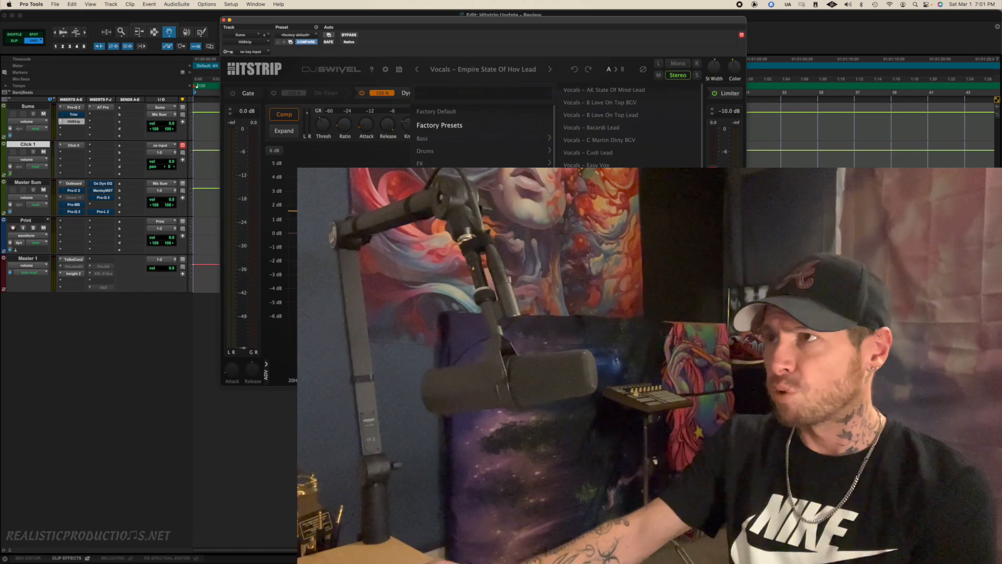
{"action": "mouse_move", "coordinate": [461, 150]}
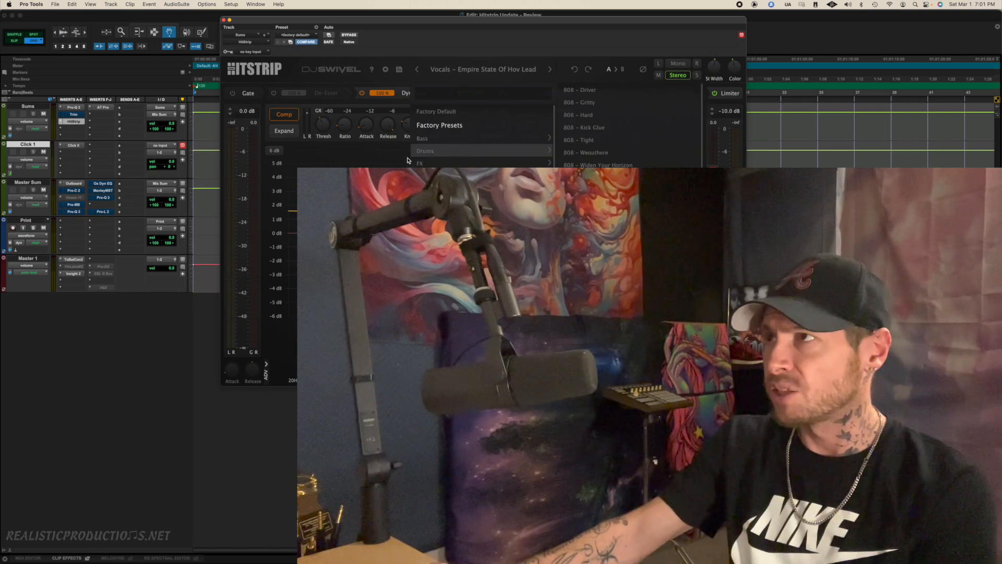
{"action": "left_click", "coordinate": [333, 170]}
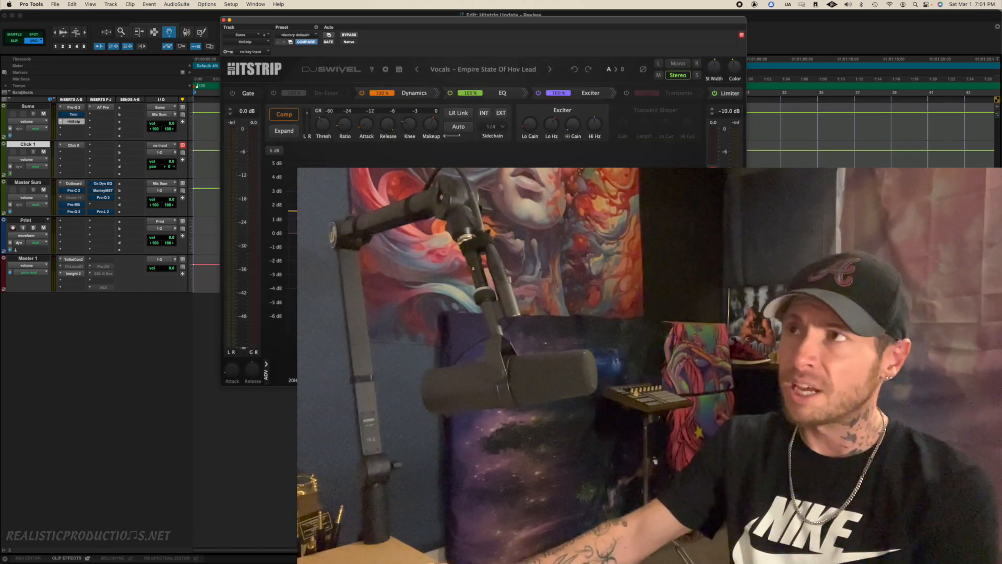